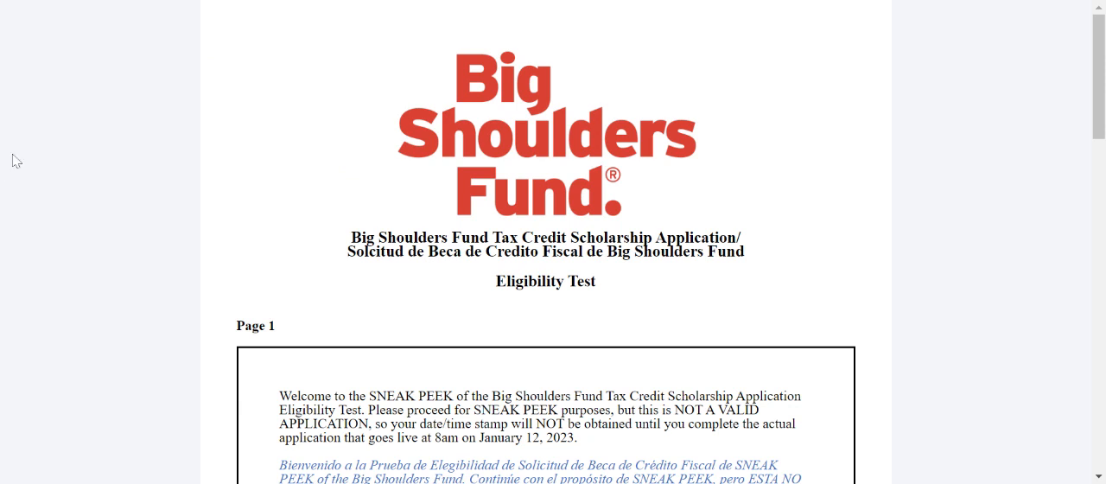
Enter the applicant's email address in the eligibility test and repeat it in the confirmation field.
{"action": "scroll", "coordinate": [153, 163], "scroll_direction": "down", "scroll_amount": 4}
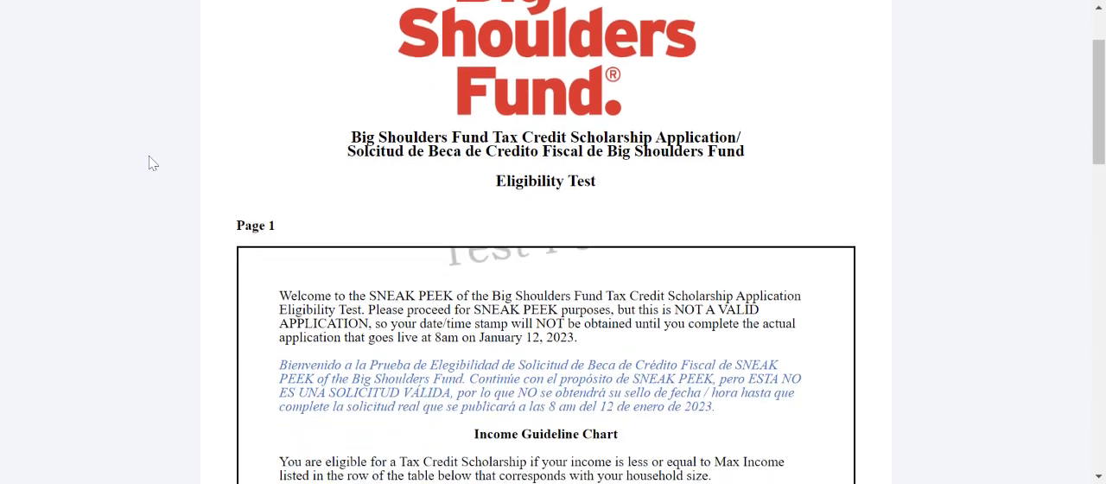
{"action": "scroll", "coordinate": [153, 164], "scroll_direction": "down", "scroll_amount": 2}
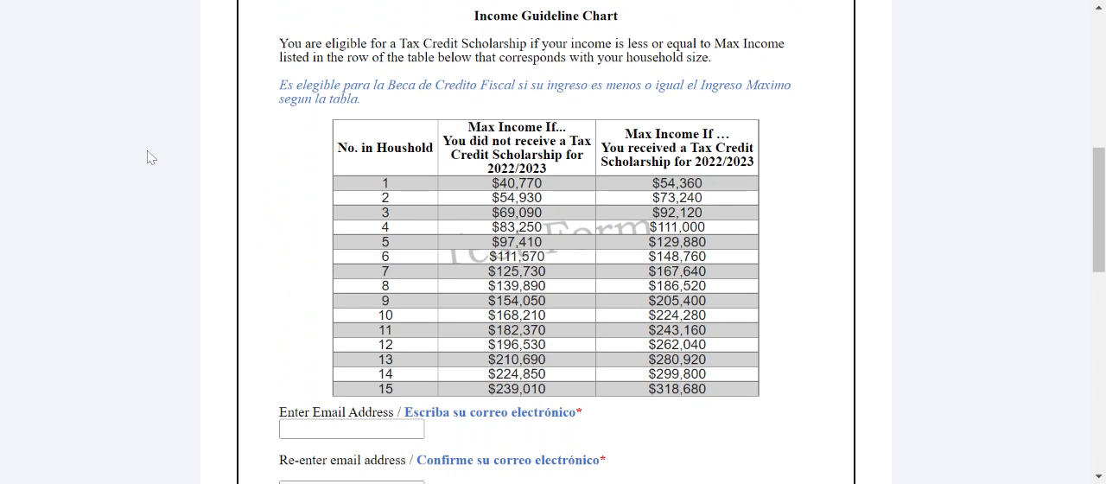
{"action": "scroll", "coordinate": [143, 180], "scroll_direction": "down", "scroll_amount": 1}
{"action": "scroll", "coordinate": [145, 179], "scroll_direction": "down", "scroll_amount": 3}
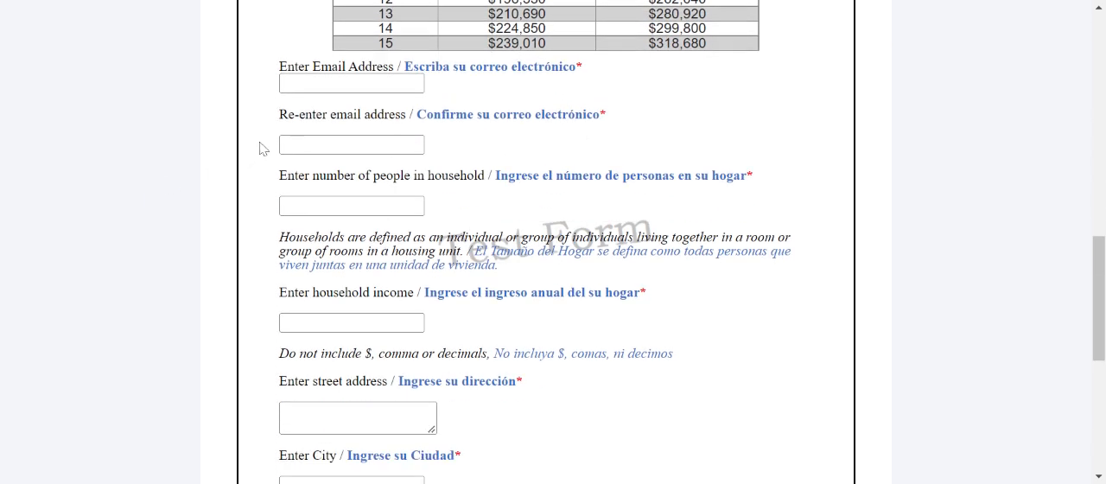
{"action": "left_click", "coordinate": [311, 83]}
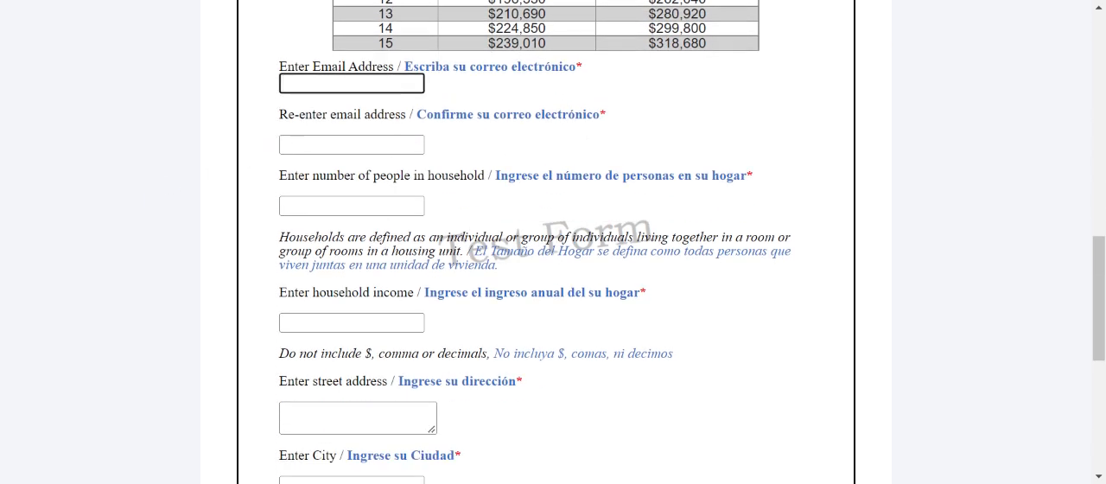
{"action": "type", "text": "test@test.com"}
{"action": "key", "text": "Tab"}
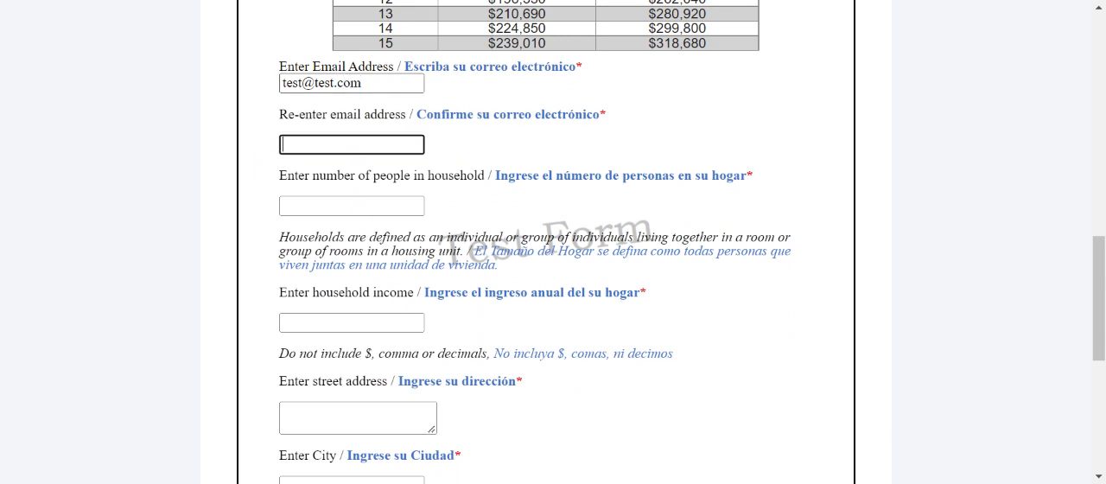
{"action": "type", "text": "test@test.com"}
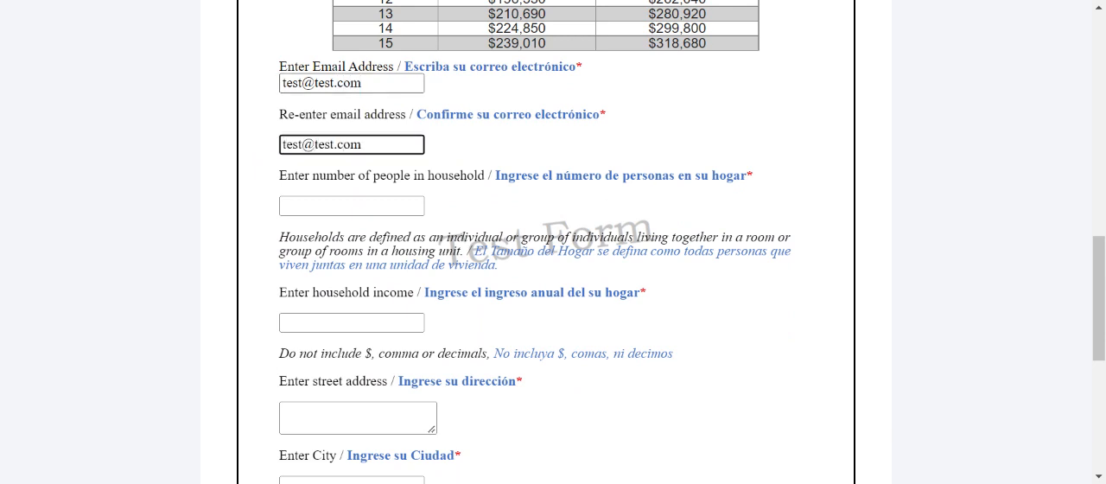
{"action": "key", "text": "Tab"}
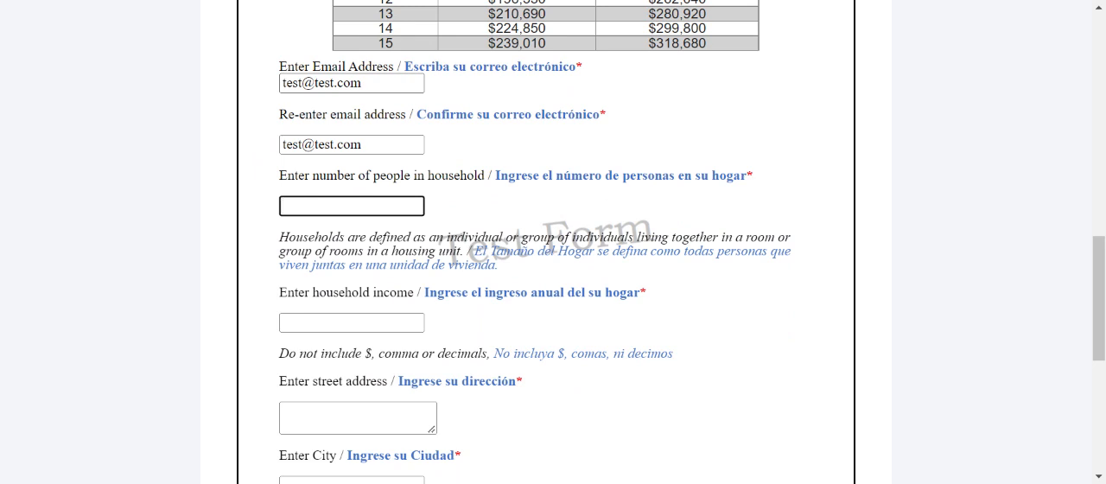
Set the number of people in the household to 4 and the household income to 40000.
{"action": "type", "text": "4"}
{"action": "key", "text": "Tab"}
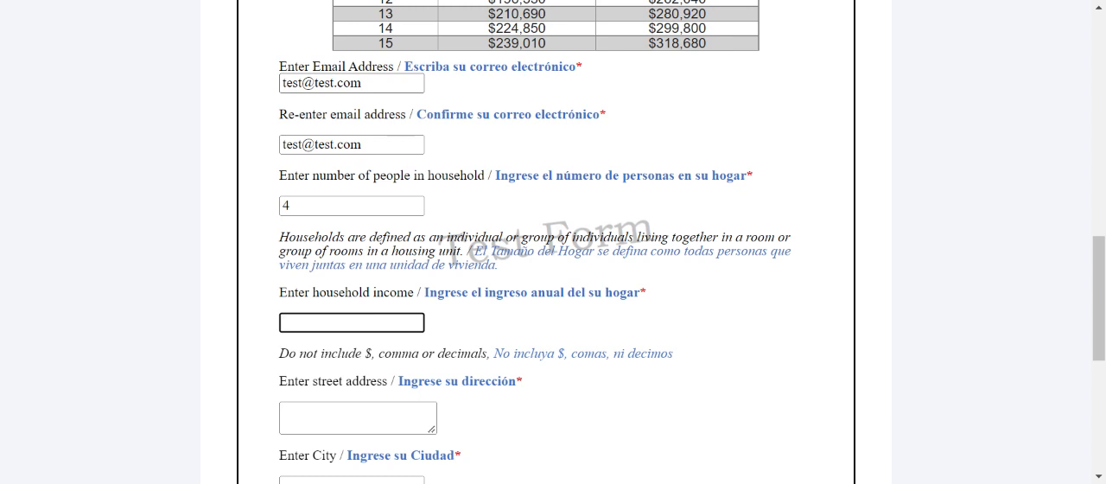
{"action": "type", "text": "40000"}
{"action": "key", "text": "Tab"}
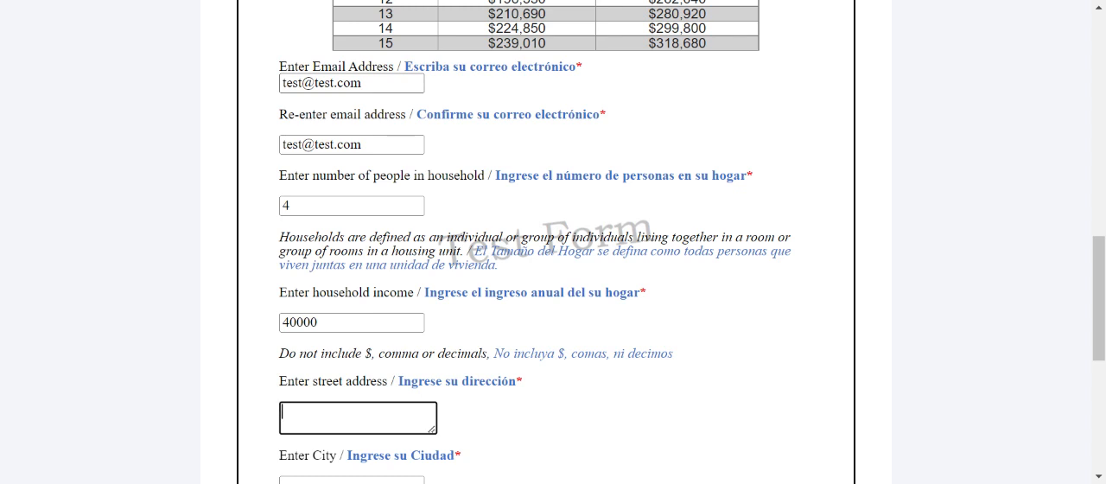
Fill in the applicant's street address, city, state and zip code in the eligibility test.
{"action": "type", "text": "123 Main Street"}
{"action": "key", "text": "Tab"}
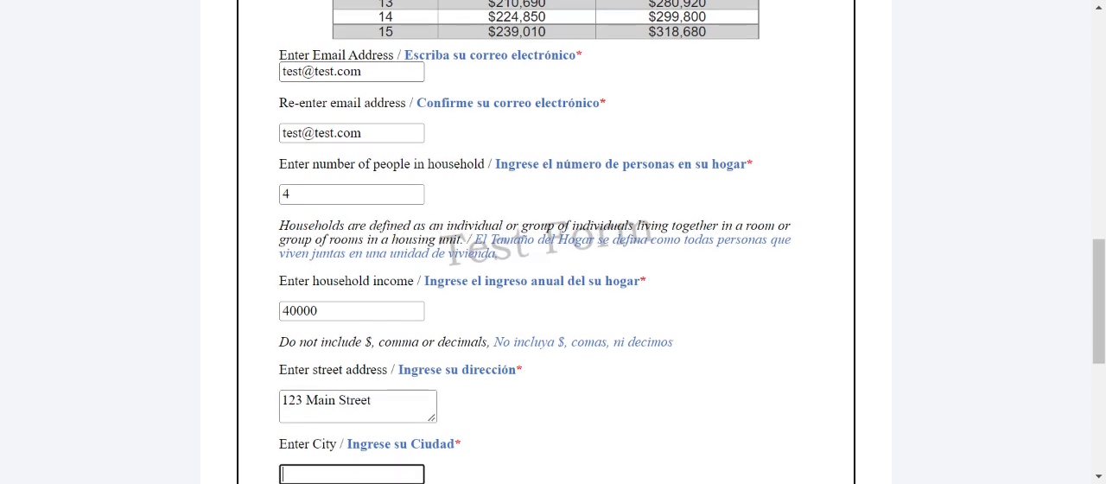
{"action": "type", "text": "Chicago"}
{"action": "key", "text": "Tab"}
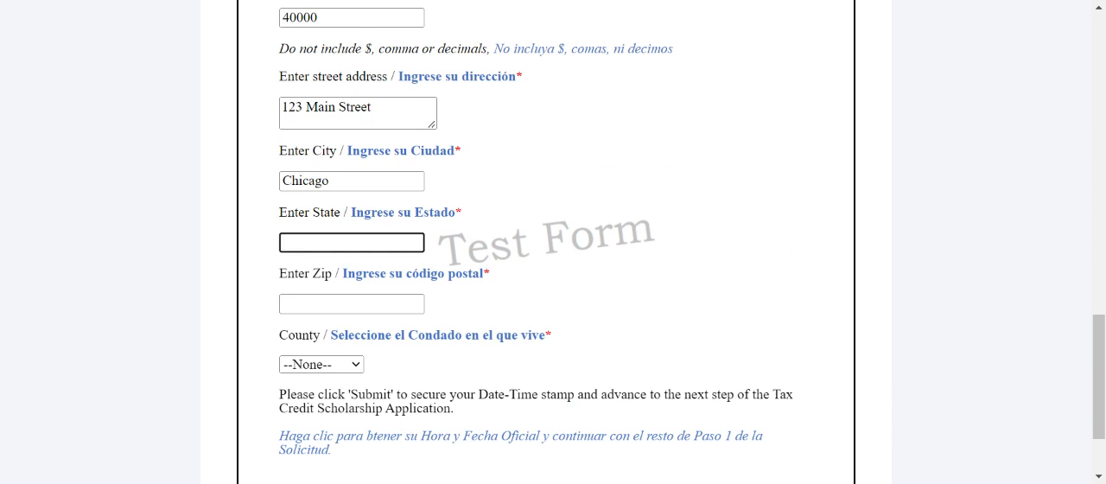
{"action": "type", "text": "IK"}
{"action": "key", "text": "BackSpace"}
{"action": "type", "text": "L"}
{"action": "key", "text": "Tab"}
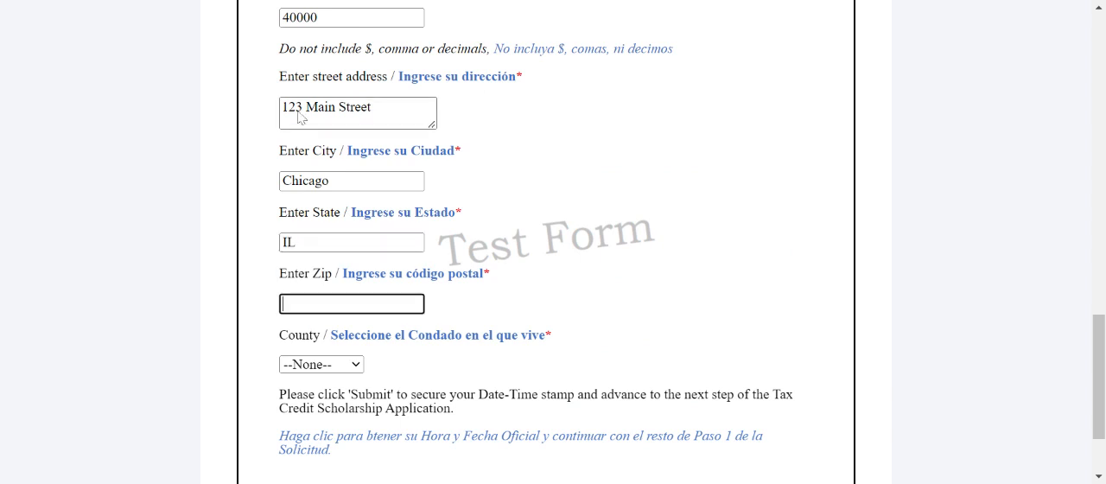
{"action": "type", "text": "60660"}
{"action": "key", "text": "Tab"}
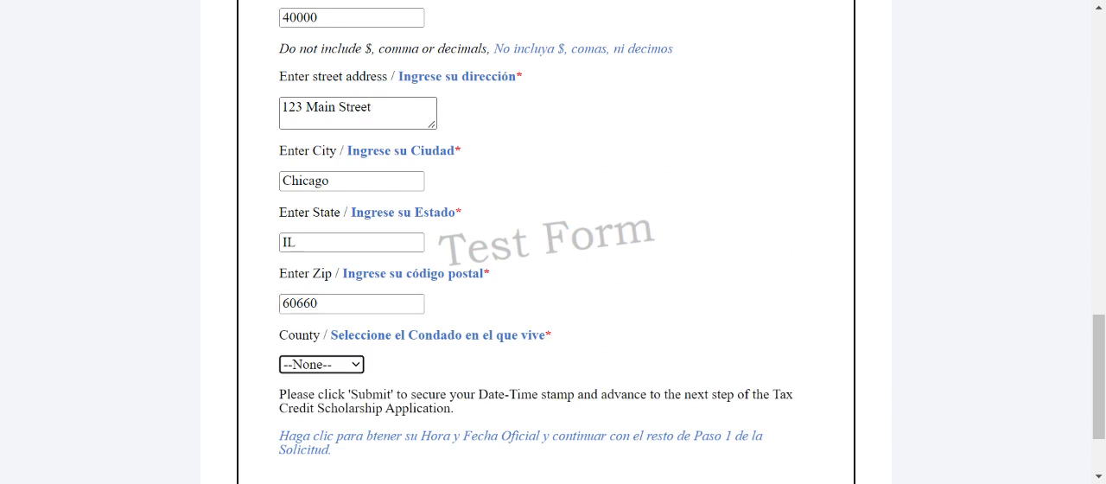
Choose Cook as the county and submit the first page of the eligibility test.
{"action": "left_click", "coordinate": [343, 364]}
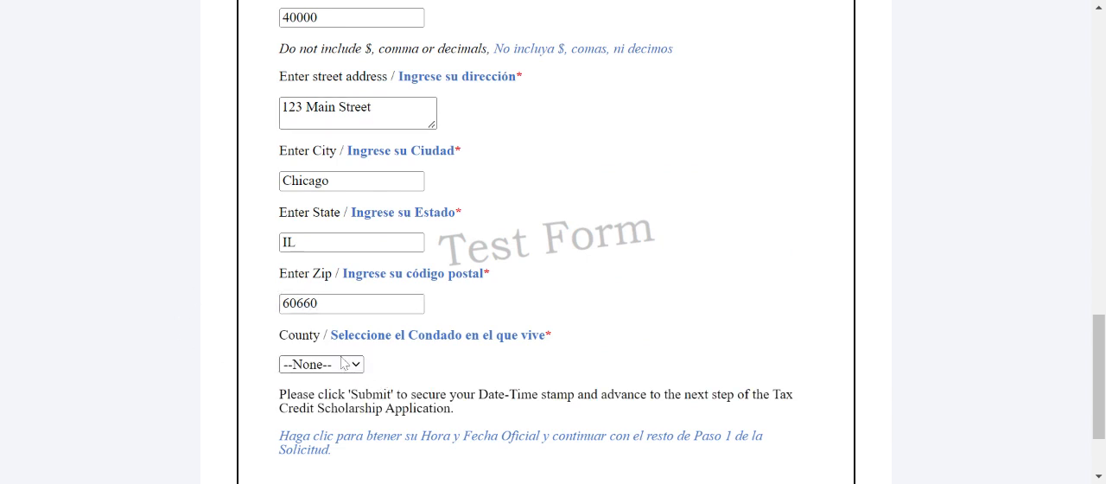
{"action": "left_click", "coordinate": [338, 148]}
{"action": "left_click", "coordinate": [821, 245]}
{"action": "scroll", "coordinate": [824, 238], "scroll_direction": "down", "scroll_amount": 1}
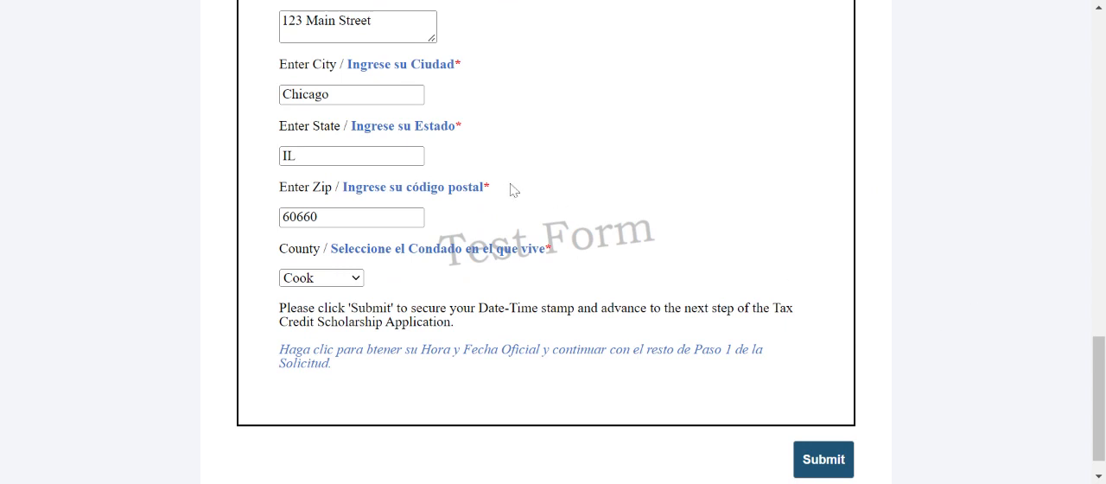
{"action": "left_click", "coordinate": [831, 466]}
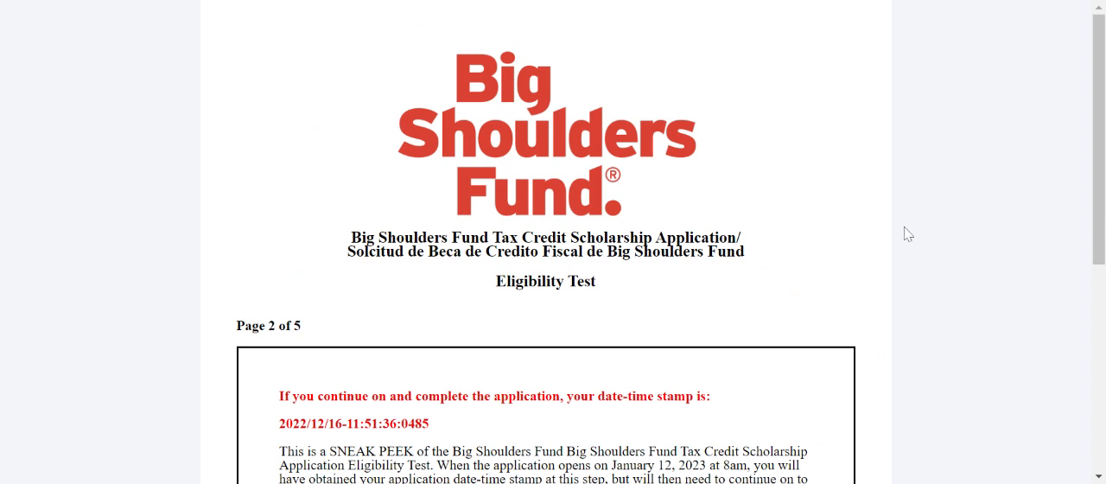
Review the date-time stamp notice on page 2 and continue to the Step 1 scholarship application.
{"action": "scroll", "coordinate": [905, 239], "scroll_direction": "down", "scroll_amount": 3}
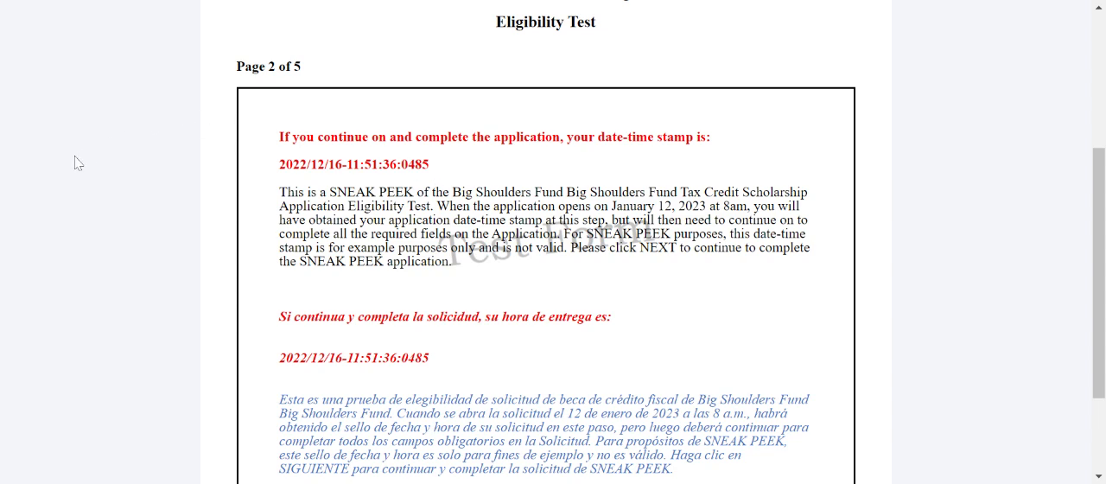
{"action": "scroll", "coordinate": [156, 229], "scroll_direction": "down", "scroll_amount": 2}
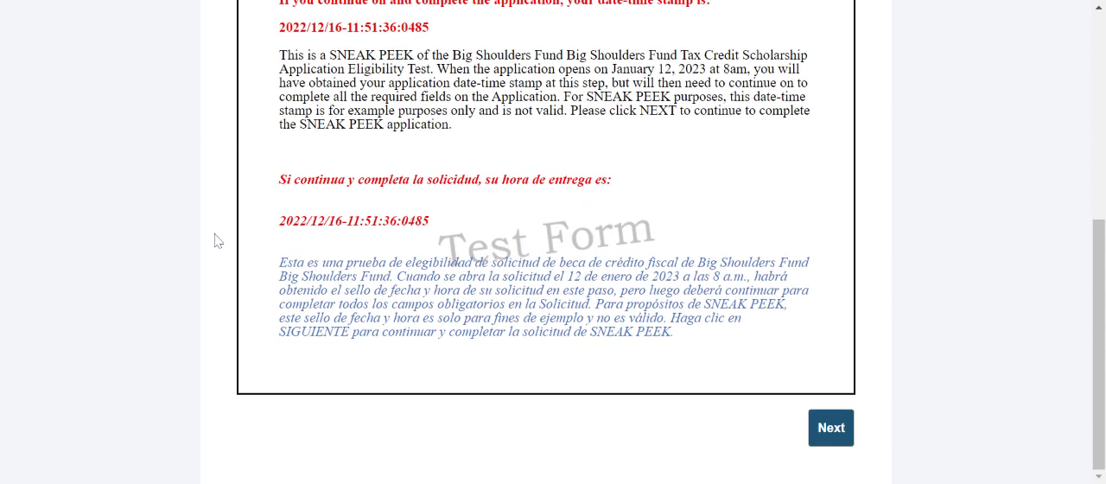
{"action": "left_click", "coordinate": [844, 442]}
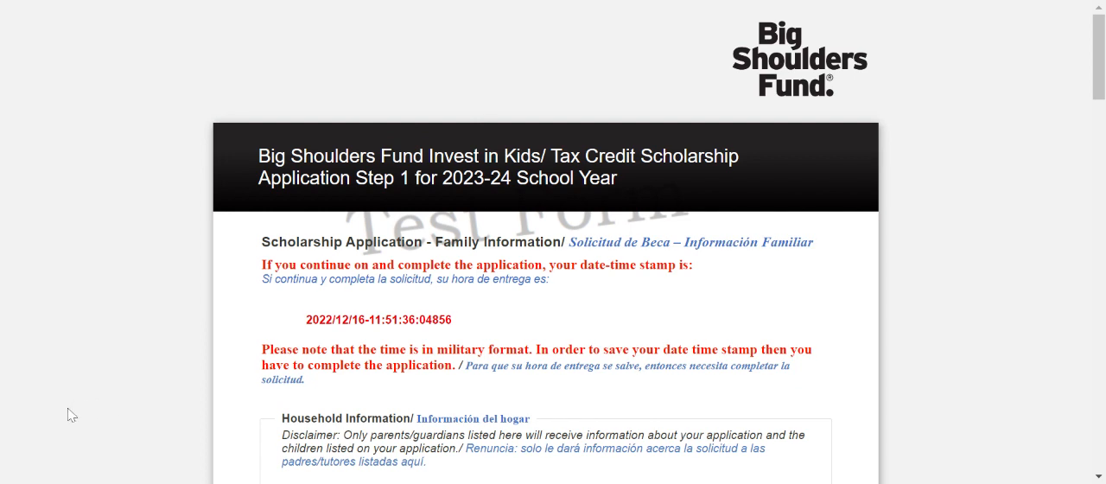
Enter the first name, last name and phone number of Parent/Guardian 1 in the household information.
{"action": "scroll", "coordinate": [69, 415], "scroll_direction": "down", "scroll_amount": 2}
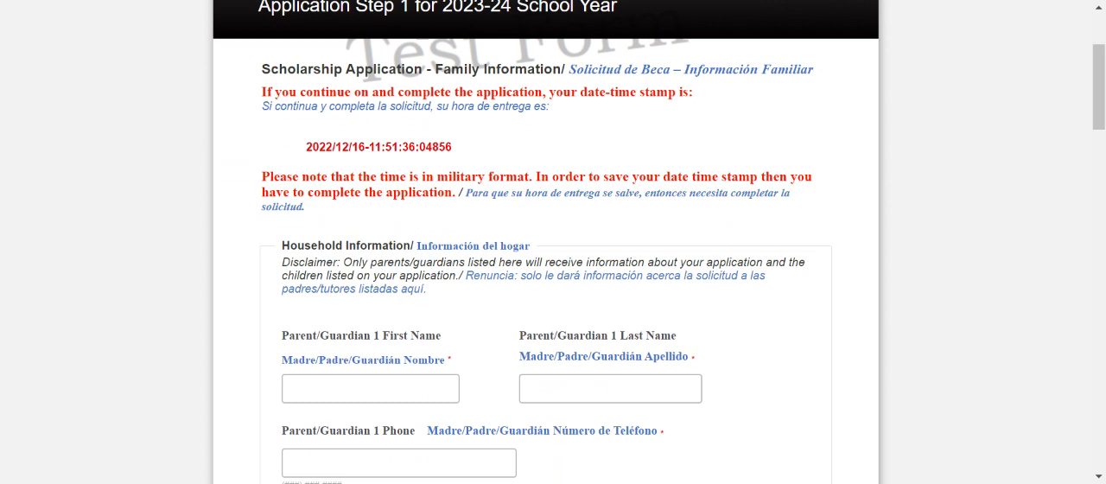
{"action": "left_click", "coordinate": [299, 391]}
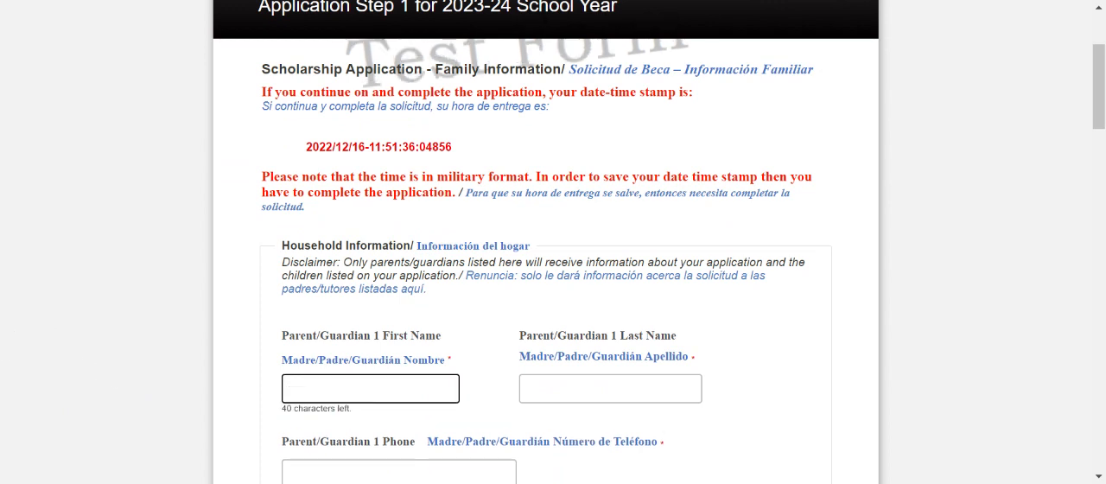
{"action": "type", "text": "Parent"}
{"action": "key", "text": "Tab"}
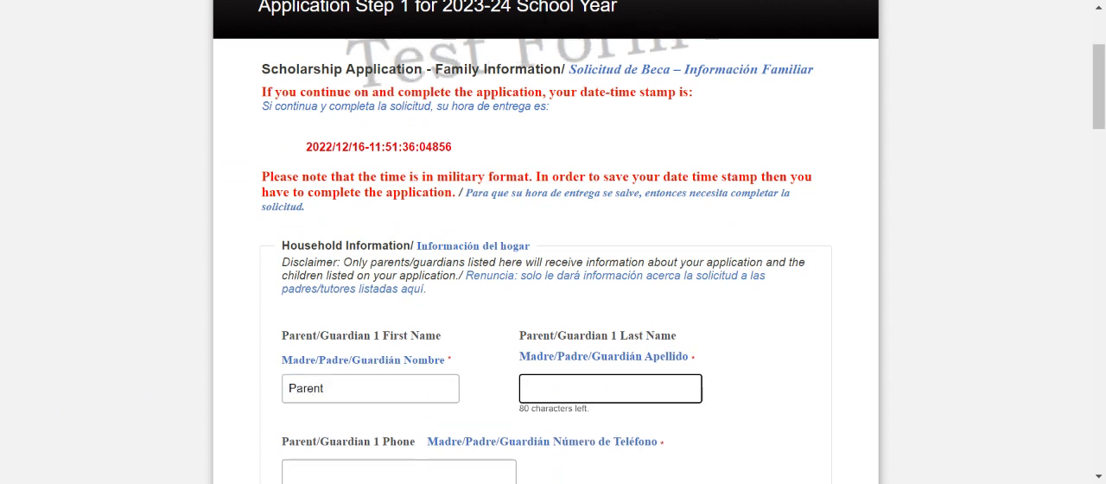
{"action": "type", "text": "Test"}
{"action": "key", "text": "Tab"}
{"action": "type", "text": "773) 12"}
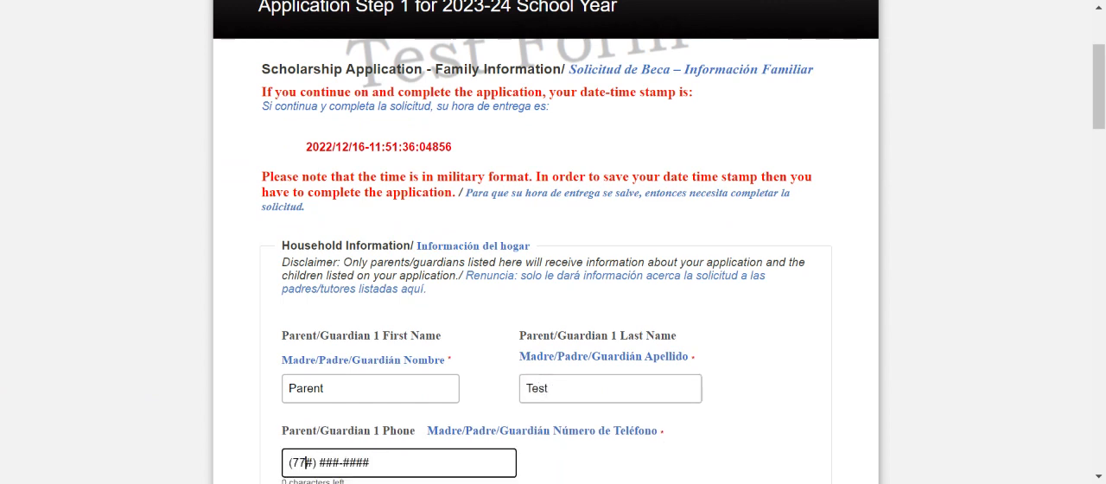
{"action": "type", "text": "3-4567"}
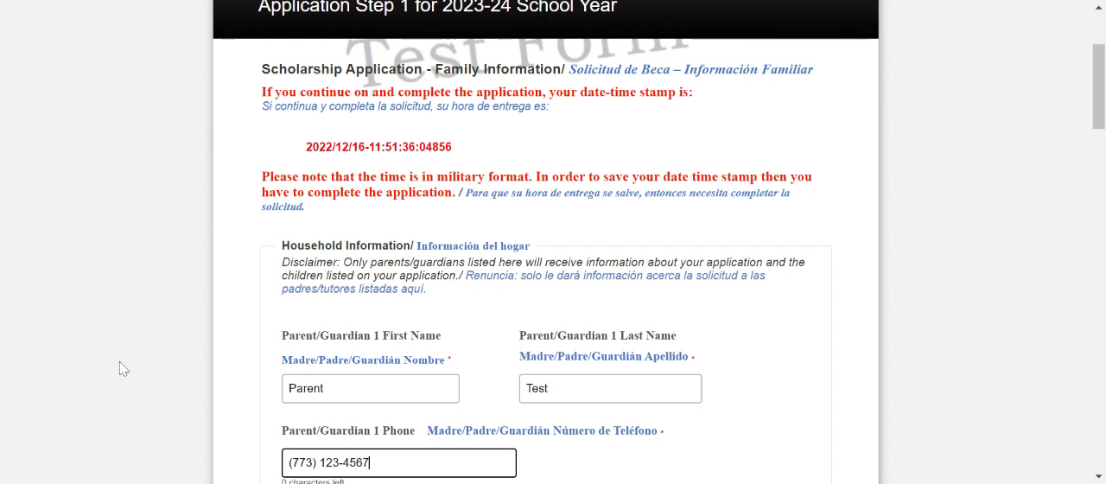
Enter the optional first and last name of Parent/Guardian 2.
{"action": "scroll", "coordinate": [120, 372], "scroll_direction": "down", "scroll_amount": 2}
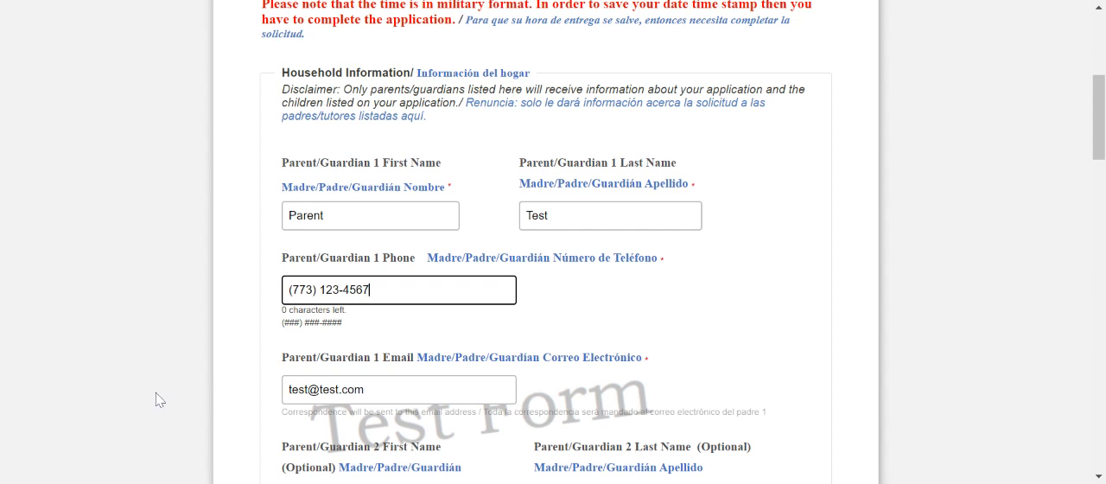
{"action": "scroll", "coordinate": [262, 363], "scroll_direction": "down", "scroll_amount": 1}
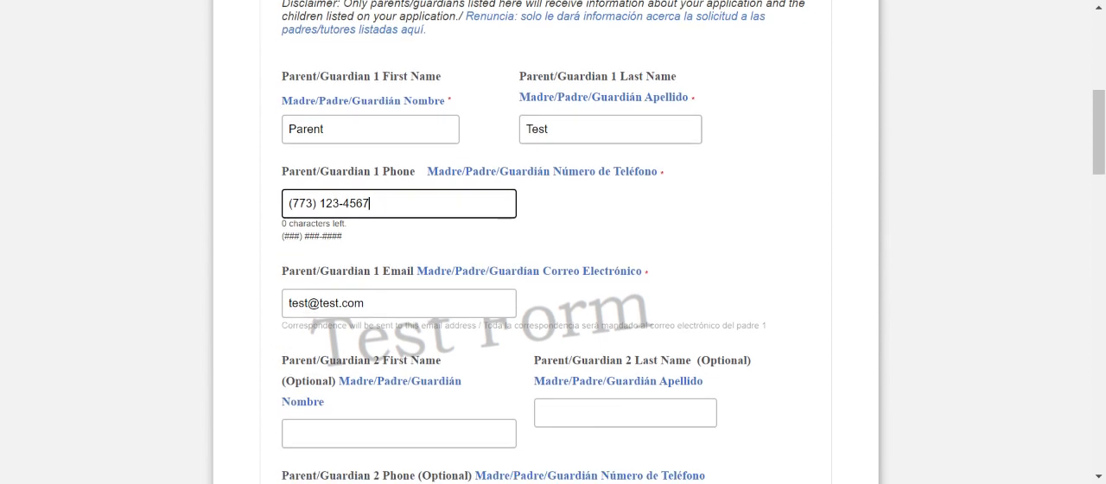
{"action": "scroll", "coordinate": [267, 343], "scroll_direction": "down", "scroll_amount": 2}
{"action": "left_click", "coordinate": [346, 259]}
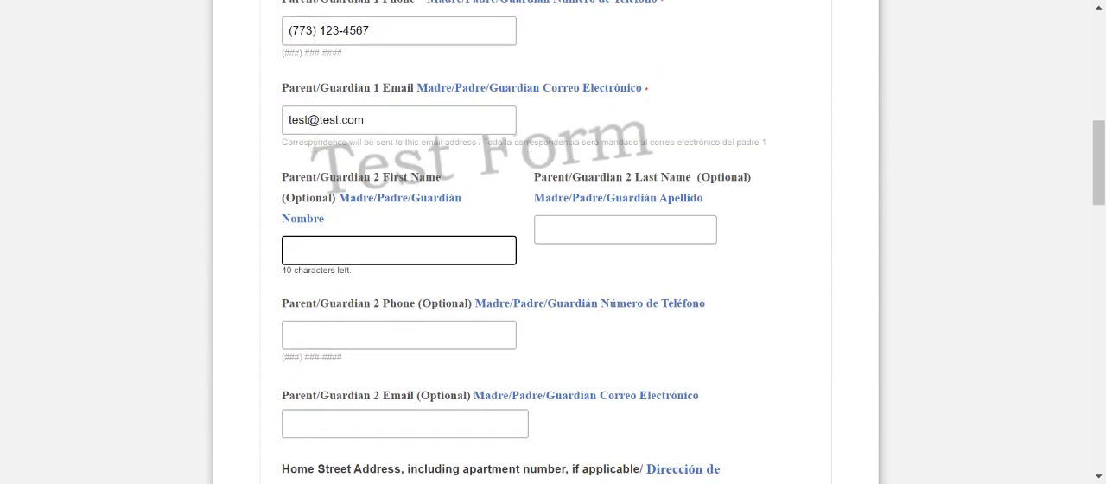
{"action": "type", "text": "Parent 2"}
{"action": "key", "text": "Tab"}
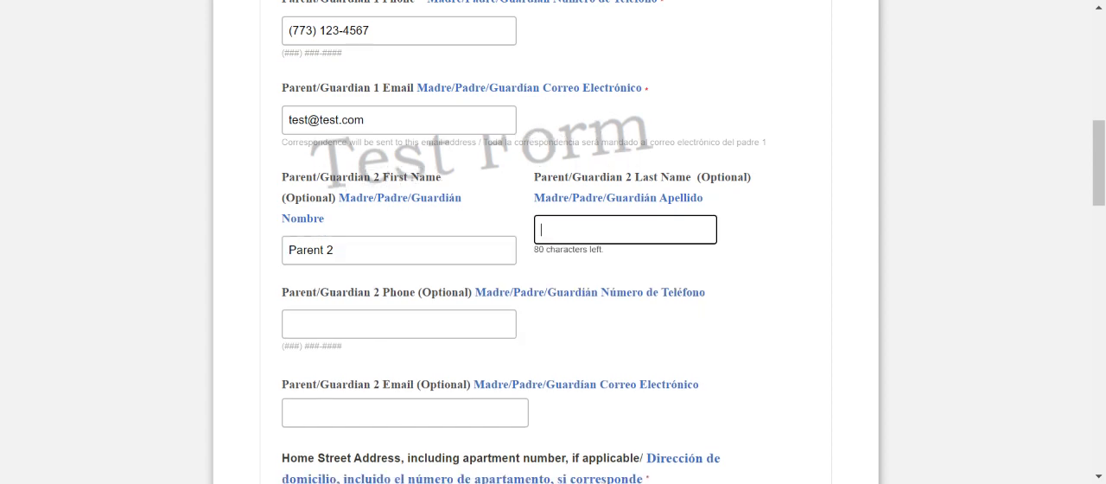
{"action": "type", "text": "Test"}
{"action": "key", "text": "Tab"}
Enter the optional phone number and email address of Parent/Guardian 2.
{"action": "type", "text": "77"}
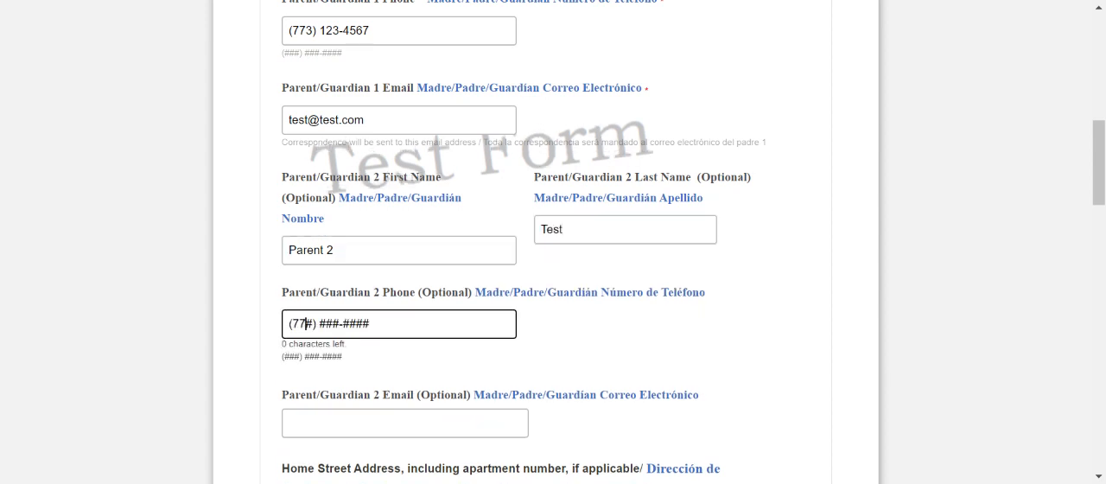
{"action": "type", "text": "3) 123-4567"}
{"action": "key", "text": "Tab"}
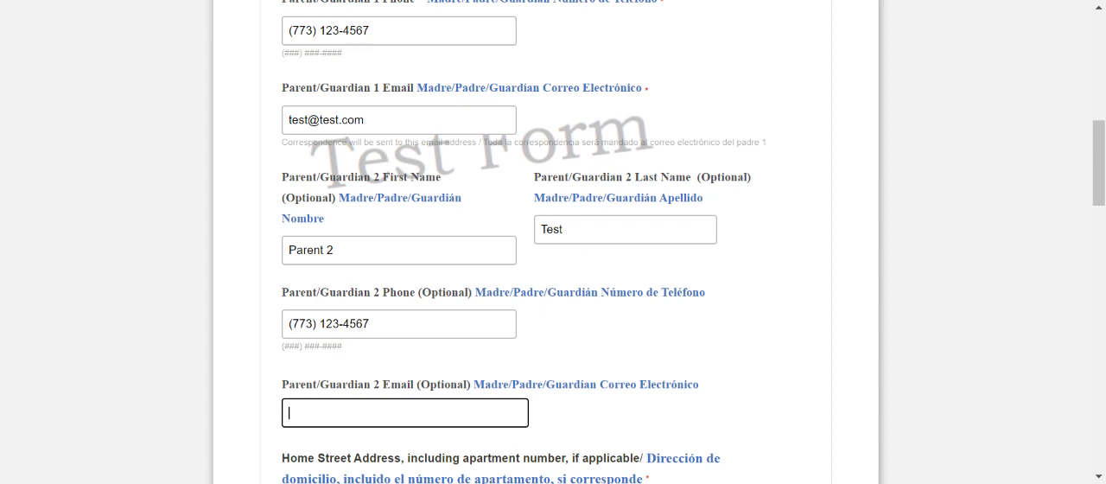
{"action": "type", "text": "test2@test.com"}
Enter the household's home street address and city, and select Illinois as the state.
{"action": "scroll", "coordinate": [342, 225], "scroll_direction": "down", "scroll_amount": 3}
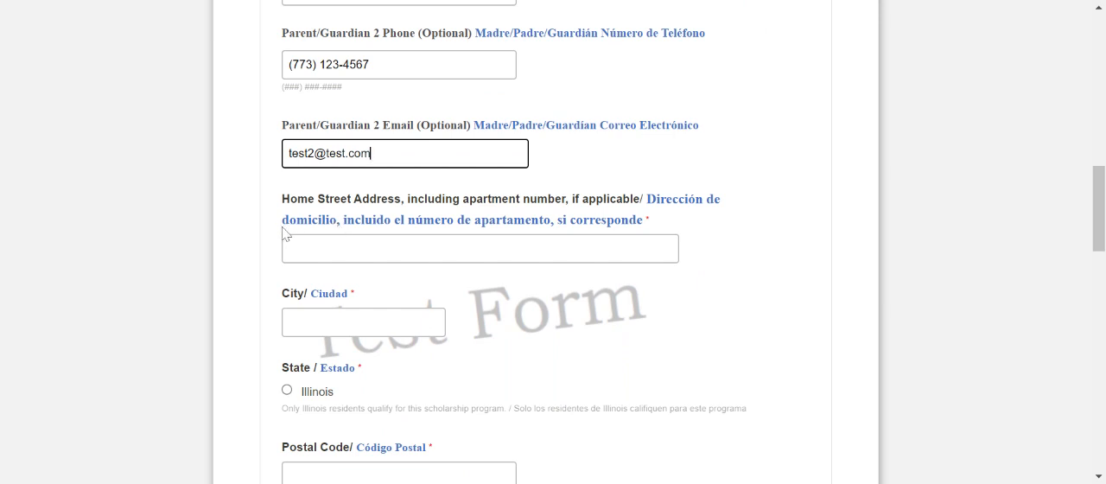
{"action": "left_click", "coordinate": [389, 249]}
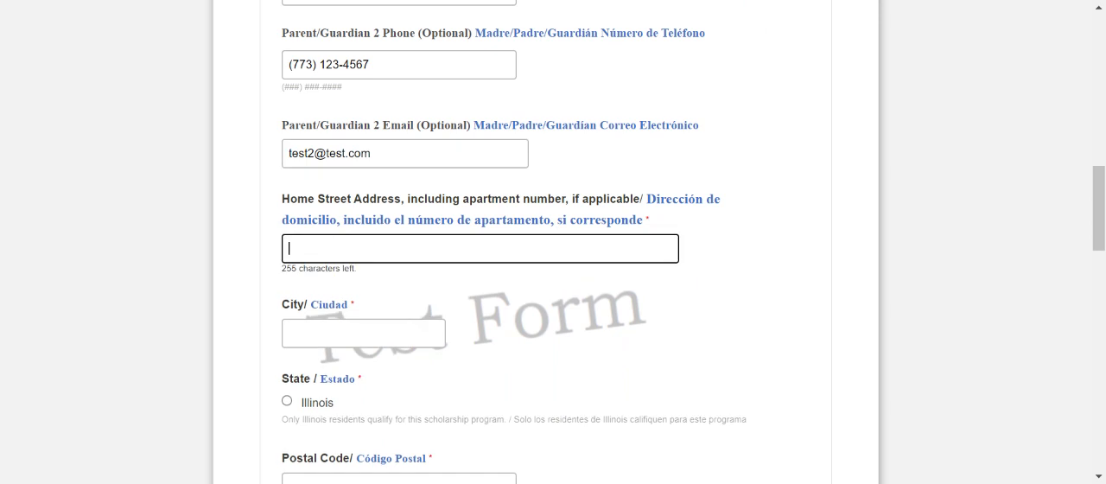
{"action": "type", "text": "123 Main Street"}
{"action": "key", "text": "Tab"}
{"action": "type", "text": "Chicago"}
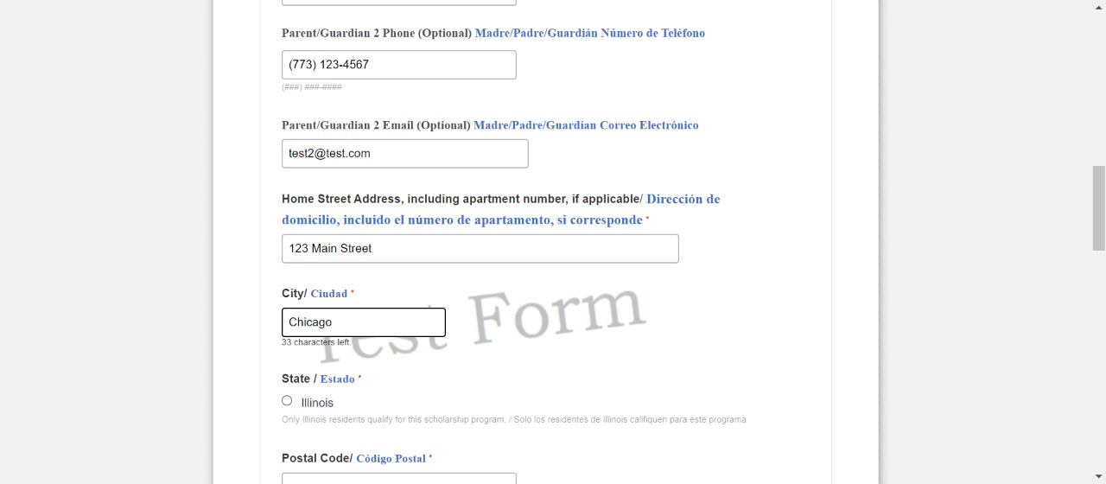
{"action": "key", "text": "Tab"}
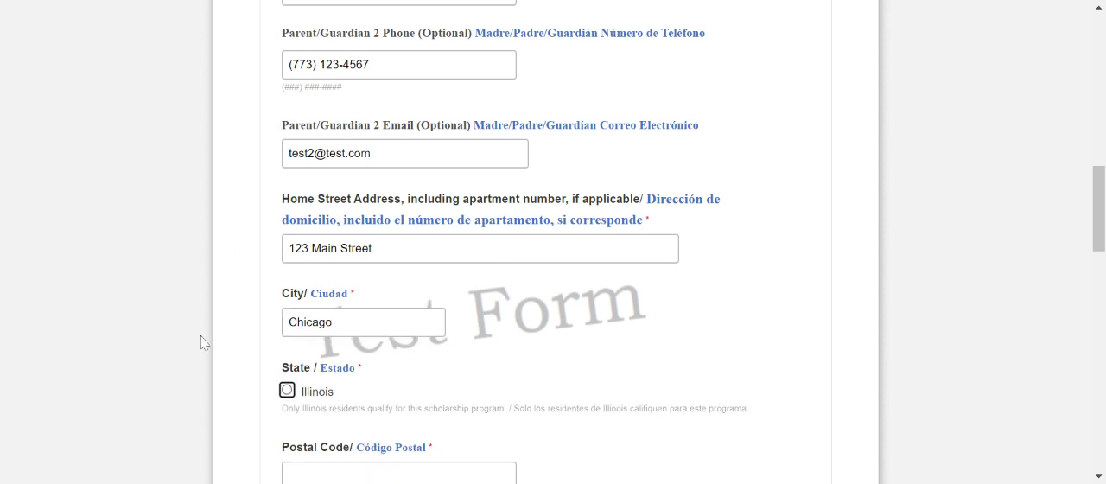
{"action": "left_click", "coordinate": [287, 389]}
{"action": "scroll", "coordinate": [290, 389], "scroll_direction": "down", "scroll_amount": 2}
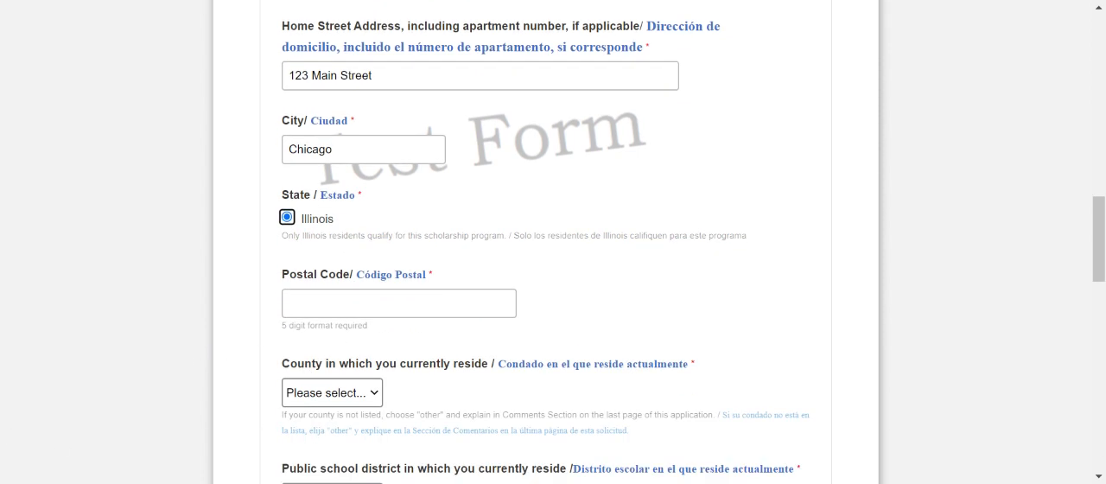
Enter the household's postal code and select Cook as the county of residence.
{"action": "left_click", "coordinate": [320, 304]}
{"action": "type", "text": "60660"}
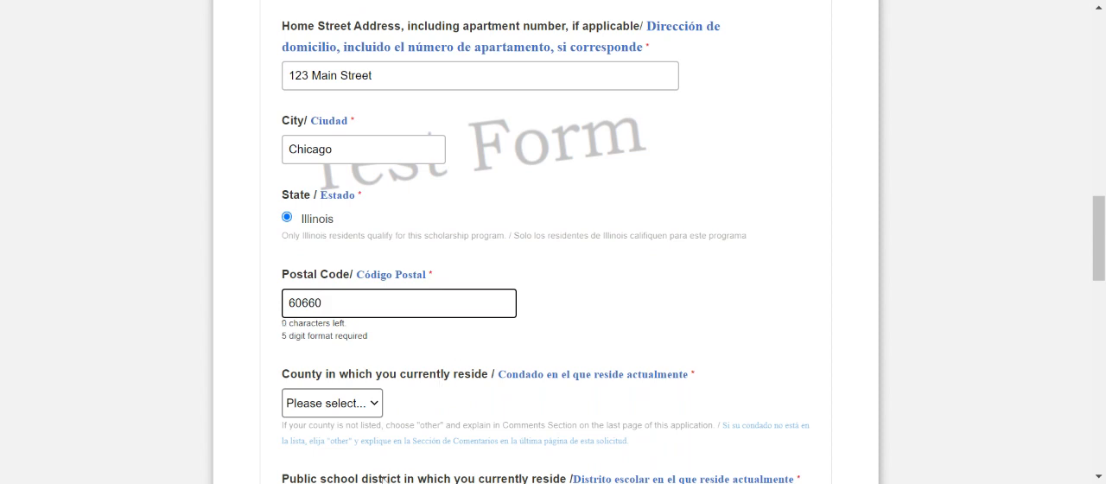
{"action": "left_click", "coordinate": [349, 412]}
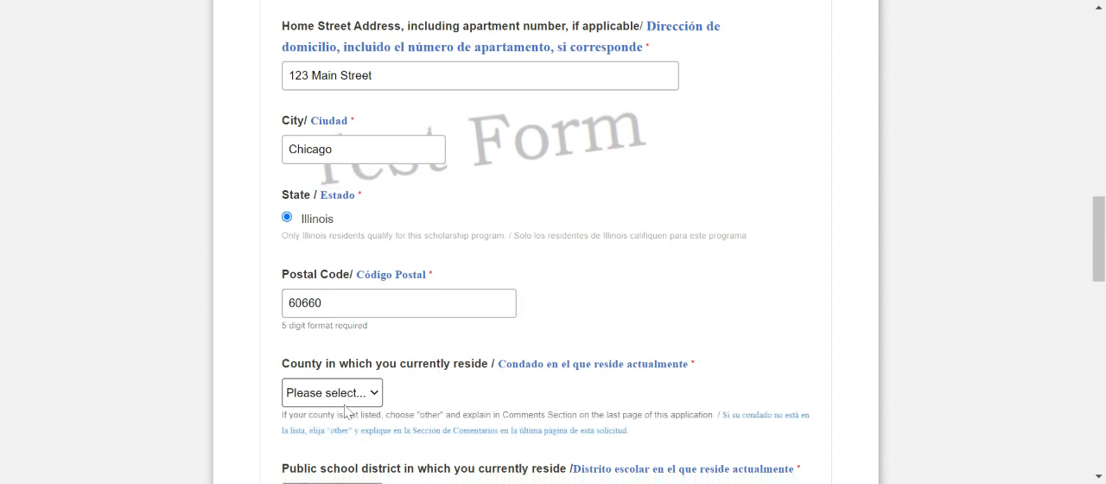
{"action": "left_click", "coordinate": [352, 367]}
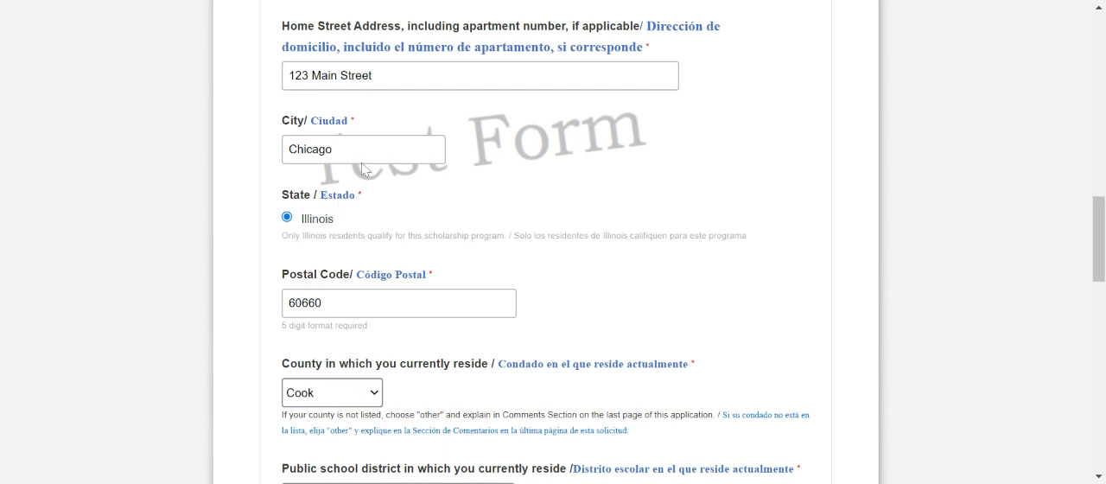
Select City of Chicago SD 299 as the public school district and choose the number of people in the household.
{"action": "scroll", "coordinate": [439, 167], "scroll_direction": "down", "scroll_amount": 1}
{"action": "scroll", "coordinate": [439, 167], "scroll_direction": "down", "scroll_amount": 1}
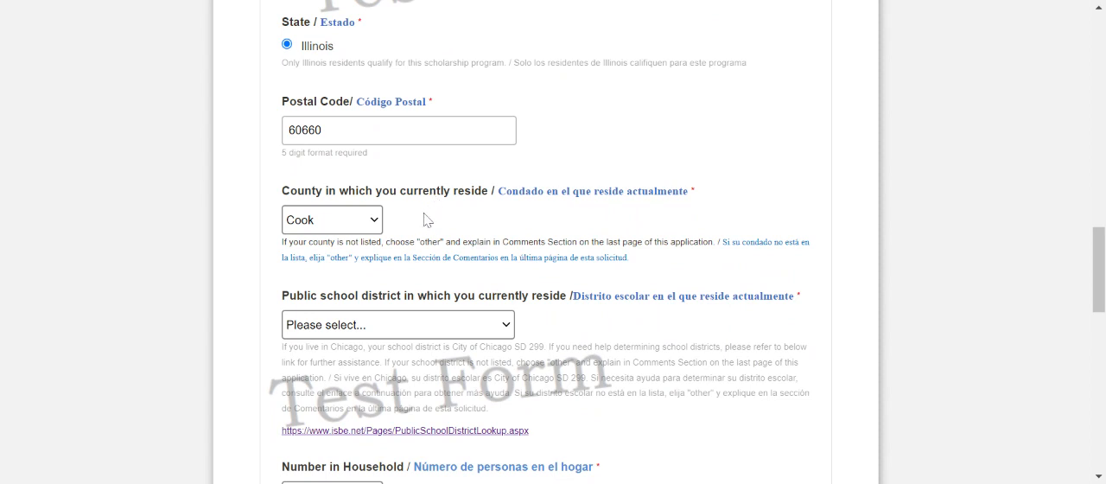
{"action": "left_click", "coordinate": [465, 324]}
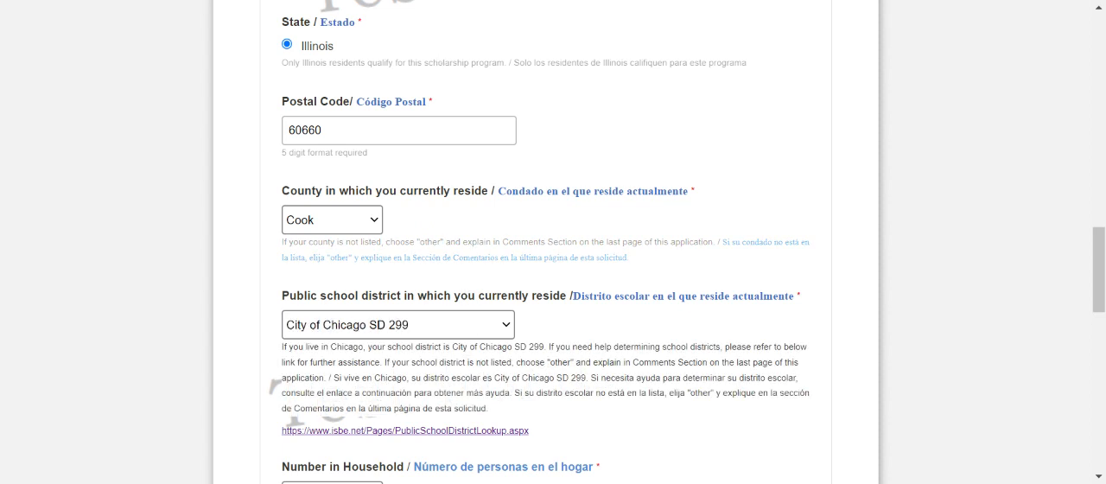
{"action": "scroll", "coordinate": [521, 143], "scroll_direction": "down", "scroll_amount": 1}
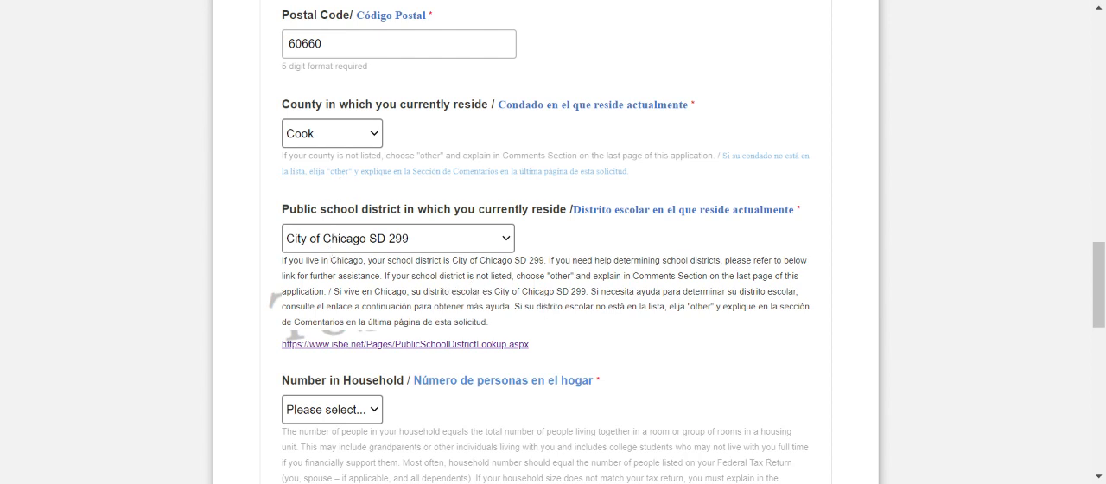
{"action": "left_click", "coordinate": [343, 403]}
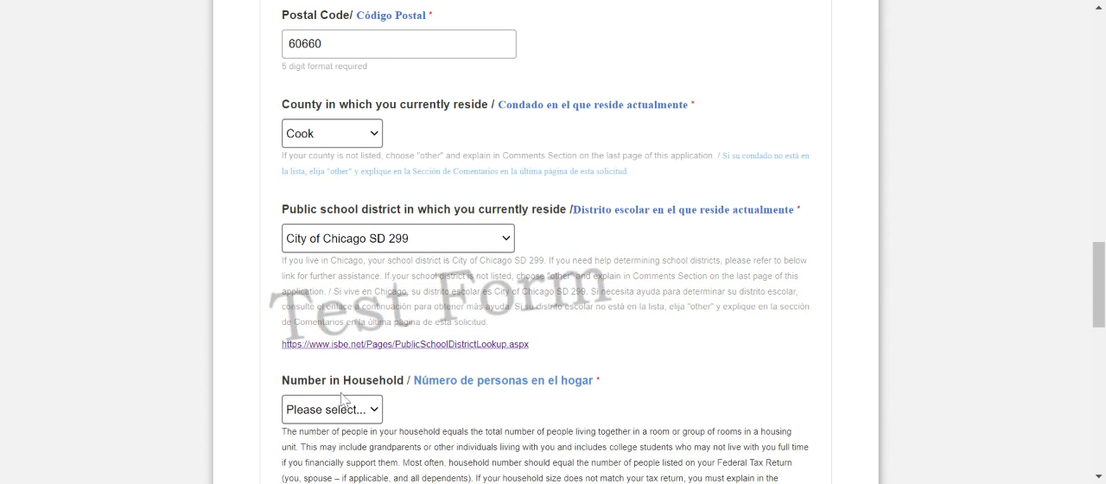
{"action": "left_click", "coordinate": [317, 225]}
Enter 40000 as the family's annual adjusted gross income from the tax return.
{"action": "scroll", "coordinate": [695, 284], "scroll_direction": "down", "scroll_amount": 4}
{"action": "scroll", "coordinate": [694, 288], "scroll_direction": "down", "scroll_amount": 2}
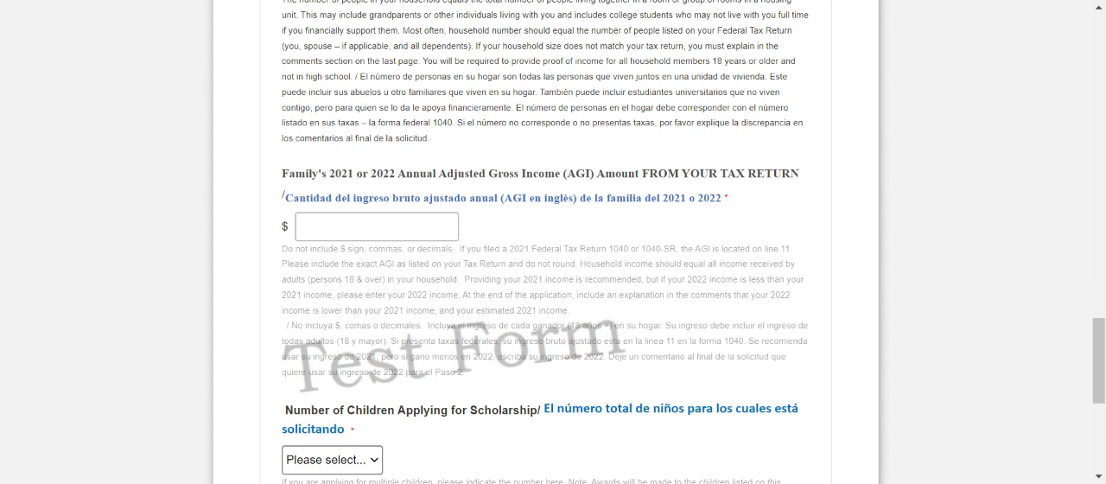
{"action": "left_click", "coordinate": [318, 221]}
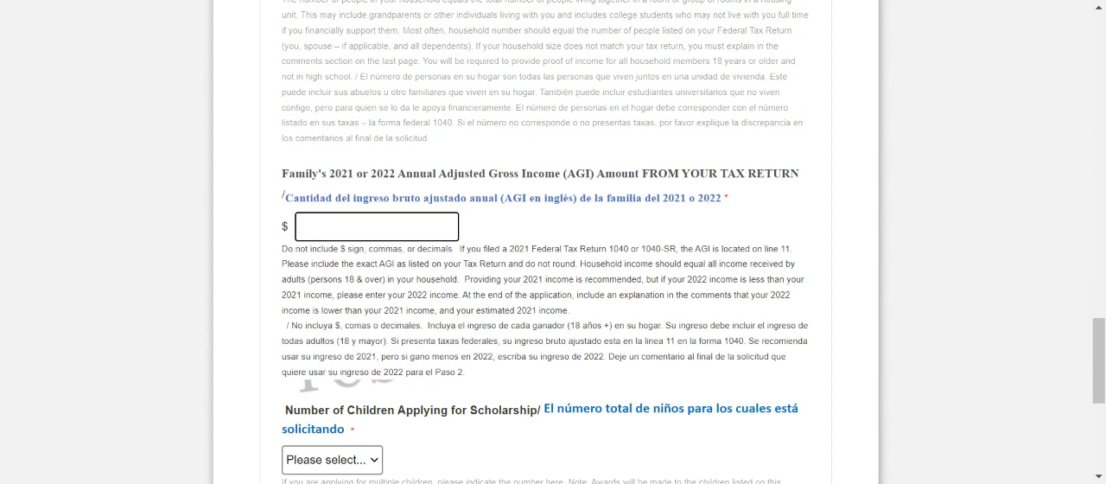
{"action": "type", "text": "40000"}
Set the number of children applying for the scholarship to 2 and continue to the student information page.
{"action": "scroll", "coordinate": [443, 307], "scroll_direction": "down", "scroll_amount": 3}
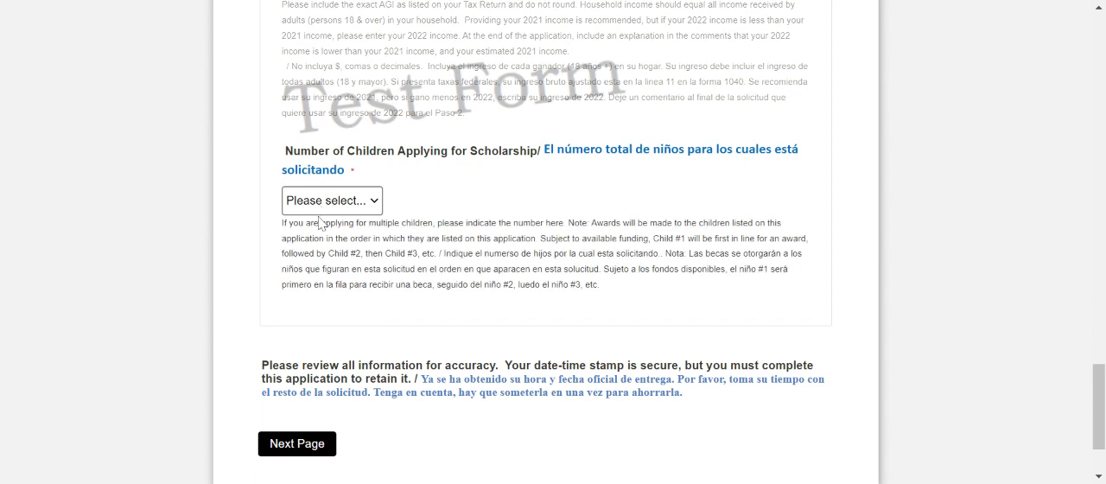
{"action": "left_click", "coordinate": [316, 257]}
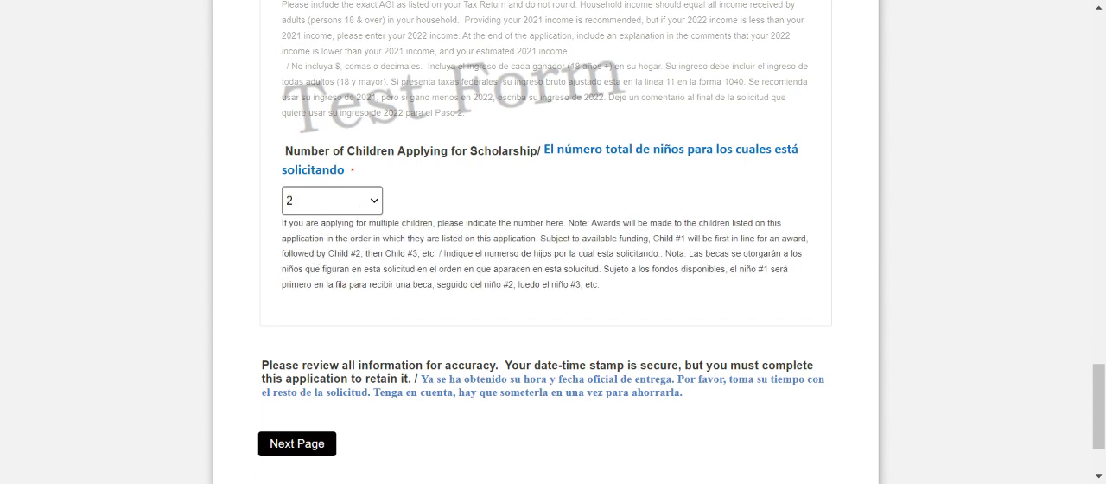
{"action": "scroll", "coordinate": [553, 260], "scroll_direction": "down", "scroll_amount": 1}
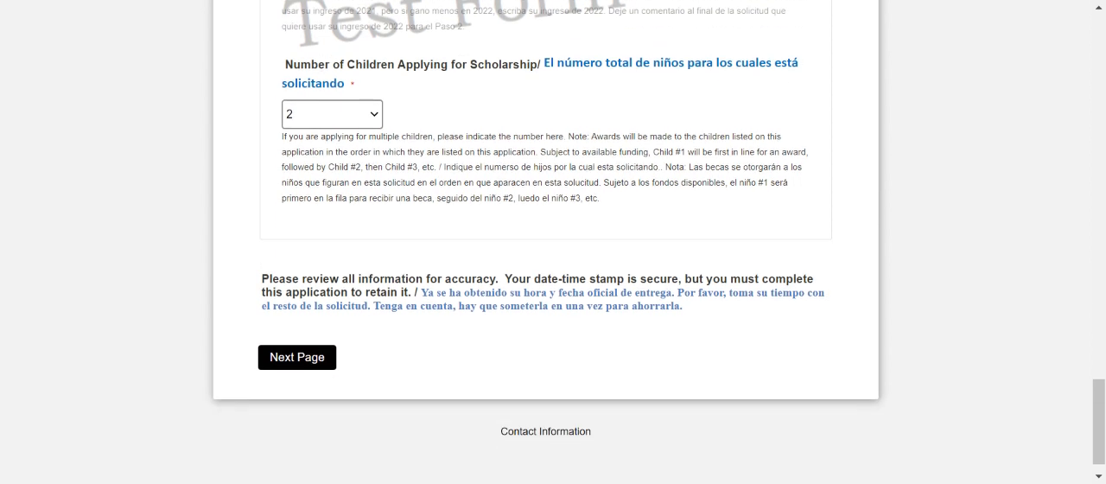
{"action": "left_click", "coordinate": [327, 361]}
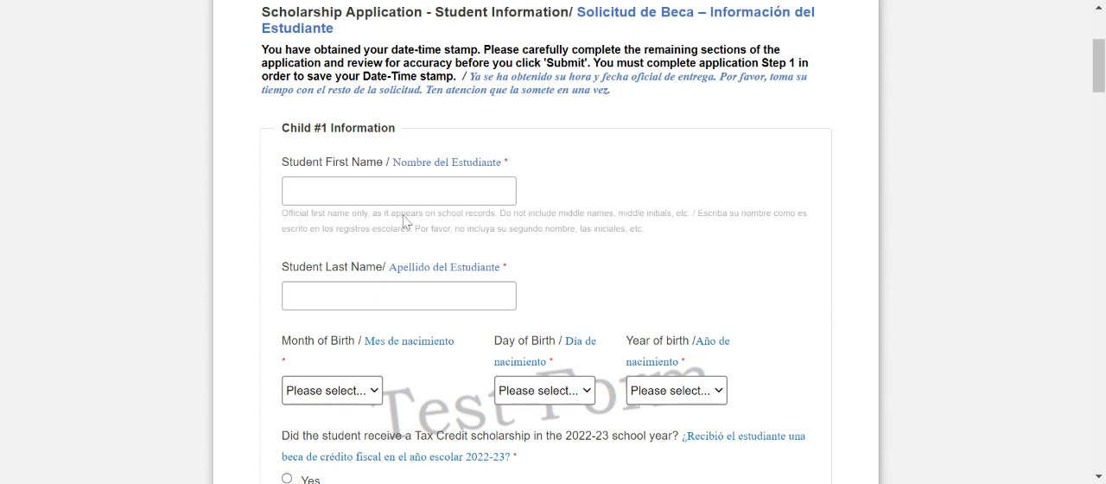
Enter the student's first and last name in the Child #1 information.
{"action": "left_click", "coordinate": [309, 188]}
{"action": "type", "text": "Stdu"}
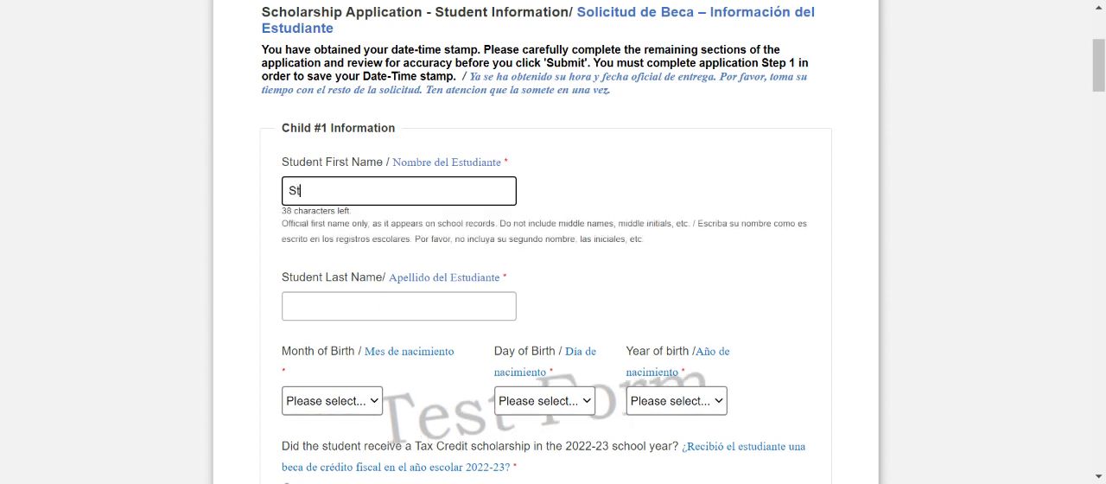
{"action": "key", "text": "BackSpace"}
{"action": "key", "text": "BackSpace"}
{"action": "type", "text": "udent"}
{"action": "key", "text": "Tab"}
{"action": "type", "text": "Test"}
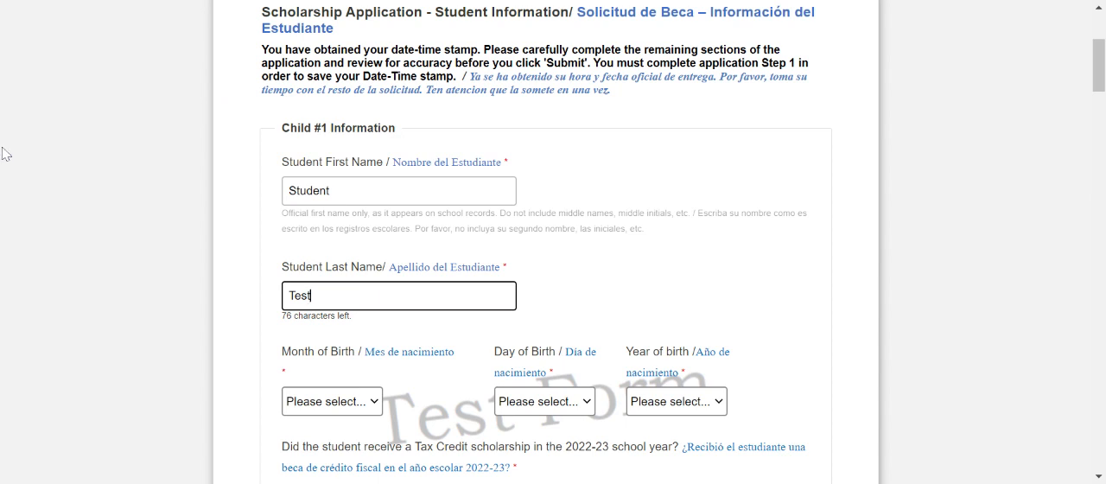
Select the month, day and year of birth for Child #1.
{"action": "left_click", "coordinate": [335, 406]}
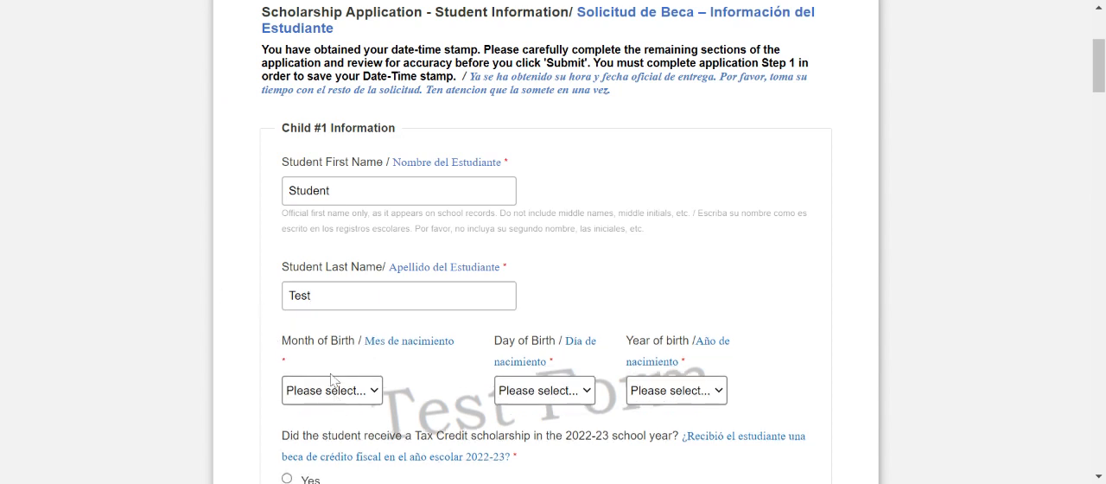
{"action": "left_click", "coordinate": [326, 208]}
{"action": "left_click", "coordinate": [512, 383]}
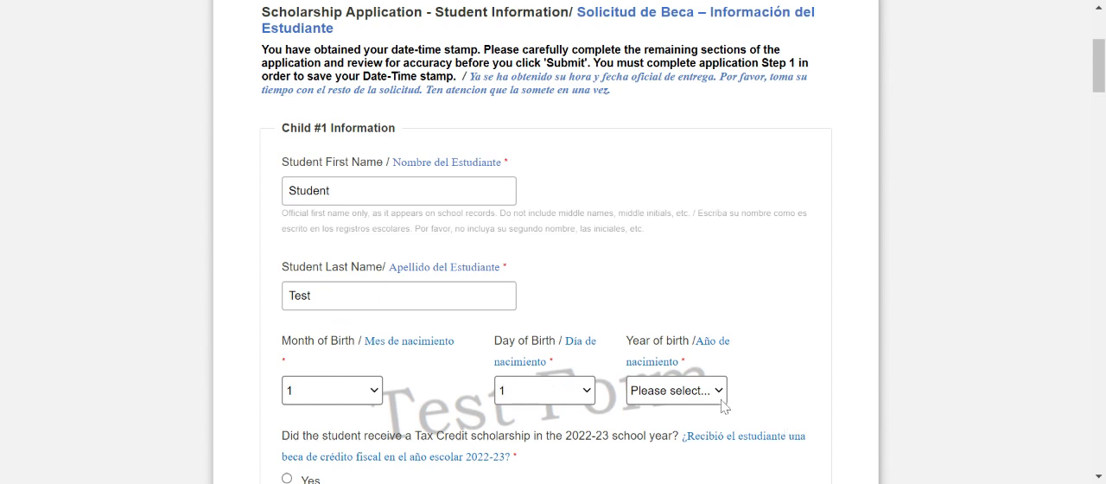
{"action": "left_click", "coordinate": [682, 381]}
Answer No for the student's 2022-23 Tax Credit scholarship and No/ Not applicable for the sibling's scholarship.
{"action": "scroll", "coordinate": [669, 356], "scroll_direction": "down", "scroll_amount": 1}
{"action": "scroll", "coordinate": [659, 350], "scroll_direction": "down", "scroll_amount": 1}
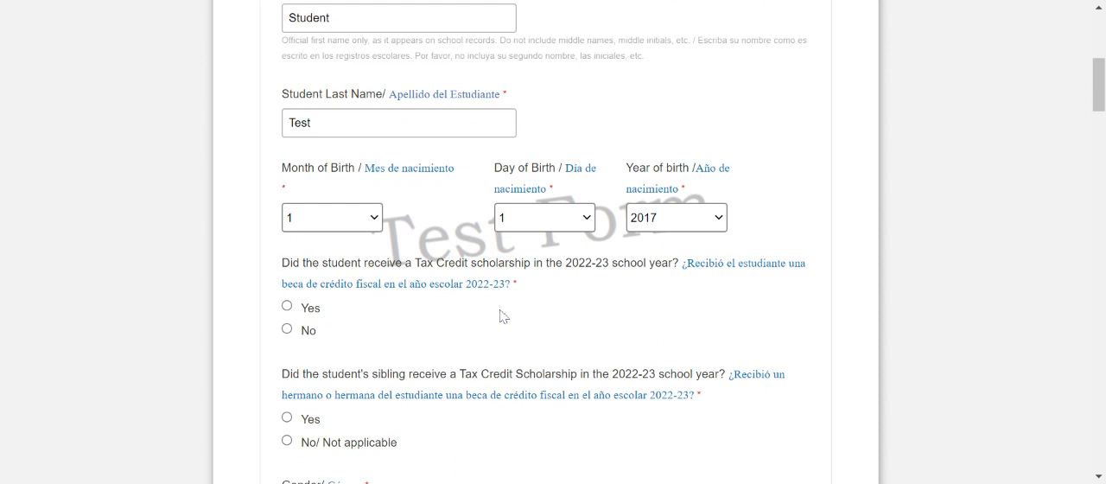
{"action": "scroll", "coordinate": [501, 317], "scroll_direction": "down", "scroll_amount": 1}
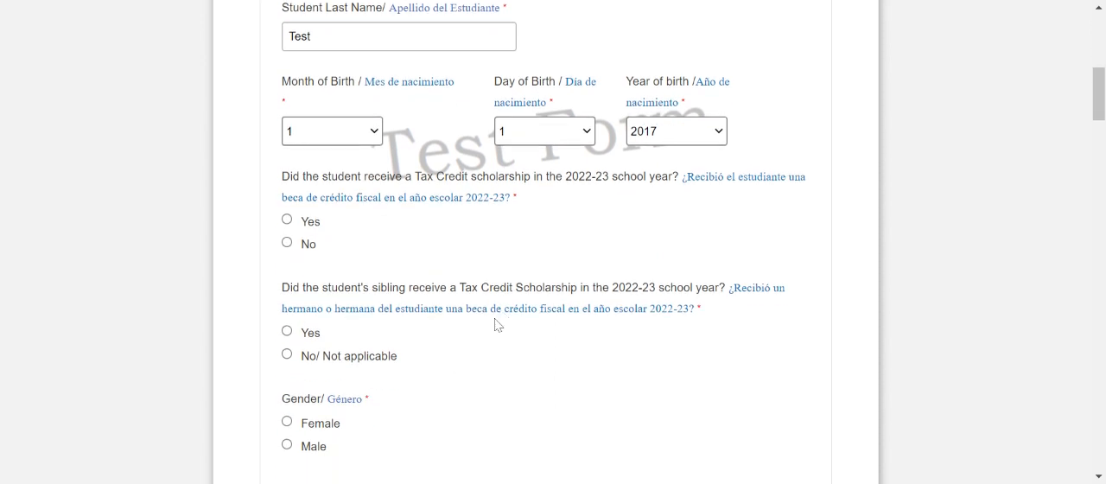
{"action": "scroll", "coordinate": [500, 342], "scroll_direction": "up", "scroll_amount": 1}
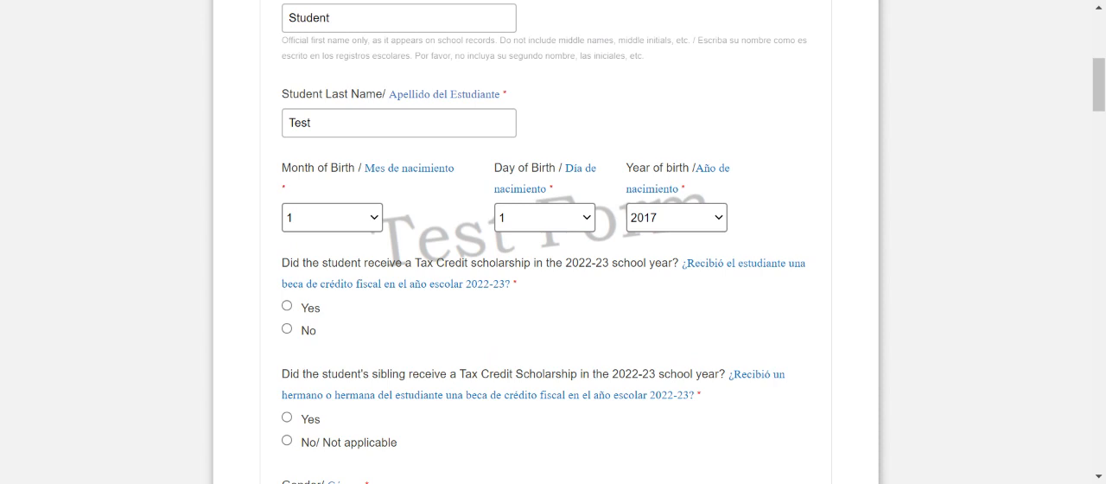
{"action": "left_click", "coordinate": [287, 330]}
{"action": "left_click", "coordinate": [287, 440]}
Set Child #1's gender to Female and race/ethnicity to White.
{"action": "scroll", "coordinate": [352, 408], "scroll_direction": "down", "scroll_amount": 2}
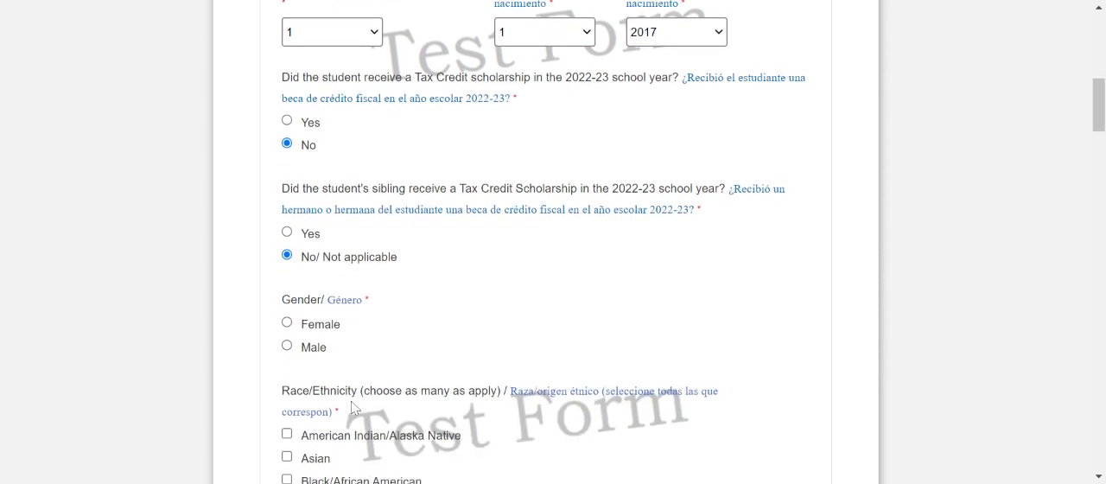
{"action": "scroll", "coordinate": [352, 408], "scroll_direction": "down", "scroll_amount": 1}
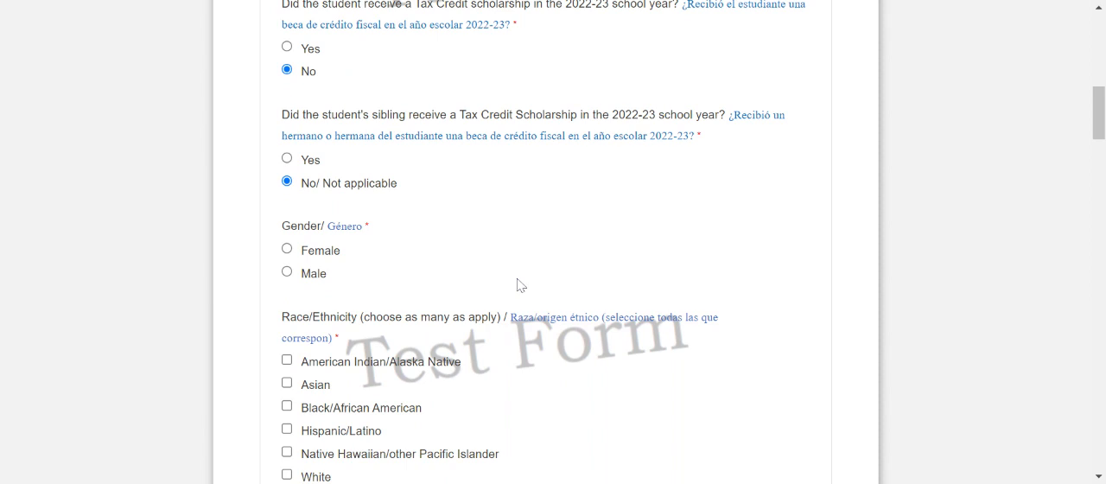
{"action": "left_click", "coordinate": [309, 254]}
{"action": "scroll", "coordinate": [484, 289], "scroll_direction": "down", "scroll_amount": 1}
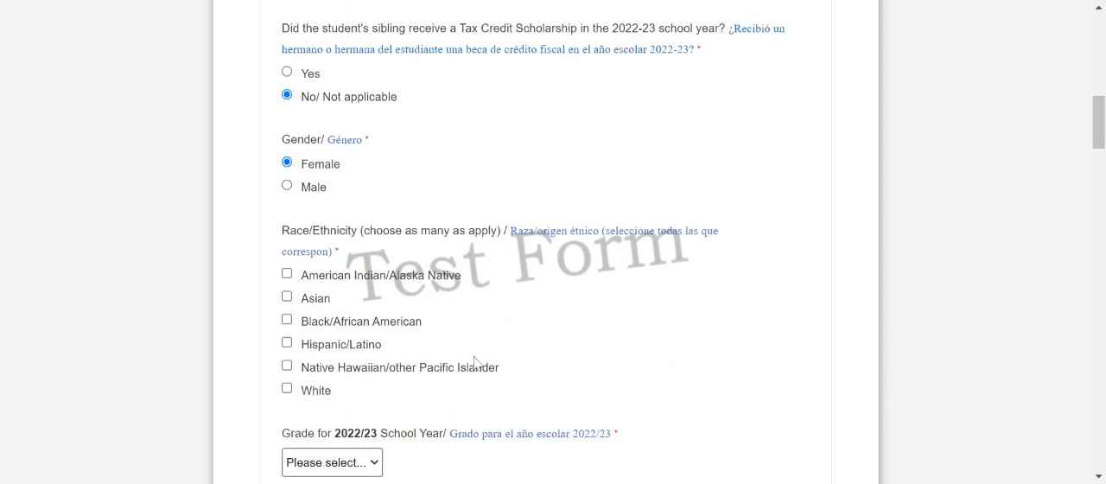
{"action": "left_click", "coordinate": [322, 391]}
Set Child #1's grade to 3rd for the 2022/23 school year and 4th for 2023/24.
{"action": "scroll", "coordinate": [692, 361], "scroll_direction": "down", "scroll_amount": 1}
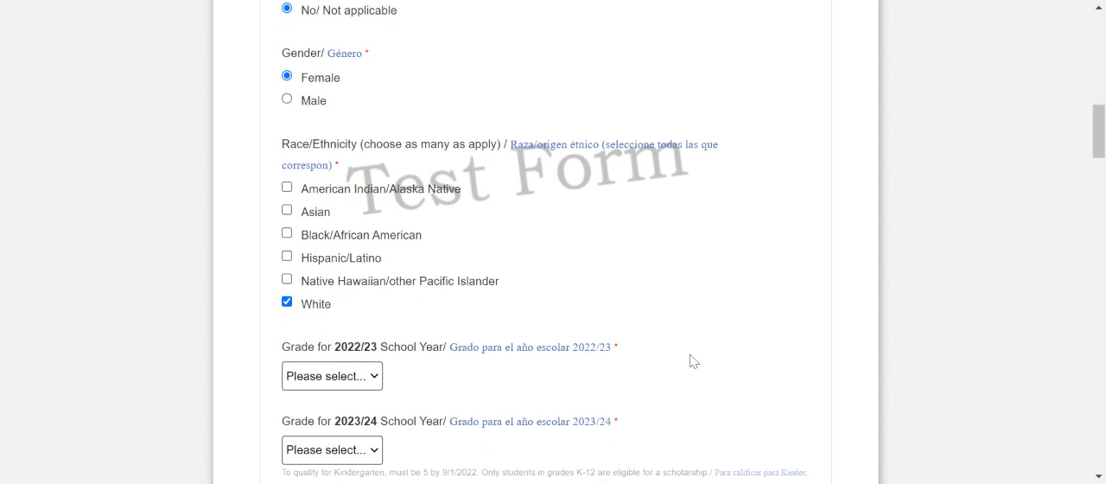
{"action": "left_click", "coordinate": [362, 375]}
{"action": "left_click", "coordinate": [364, 244]}
{"action": "scroll", "coordinate": [674, 334], "scroll_direction": "down", "scroll_amount": 1}
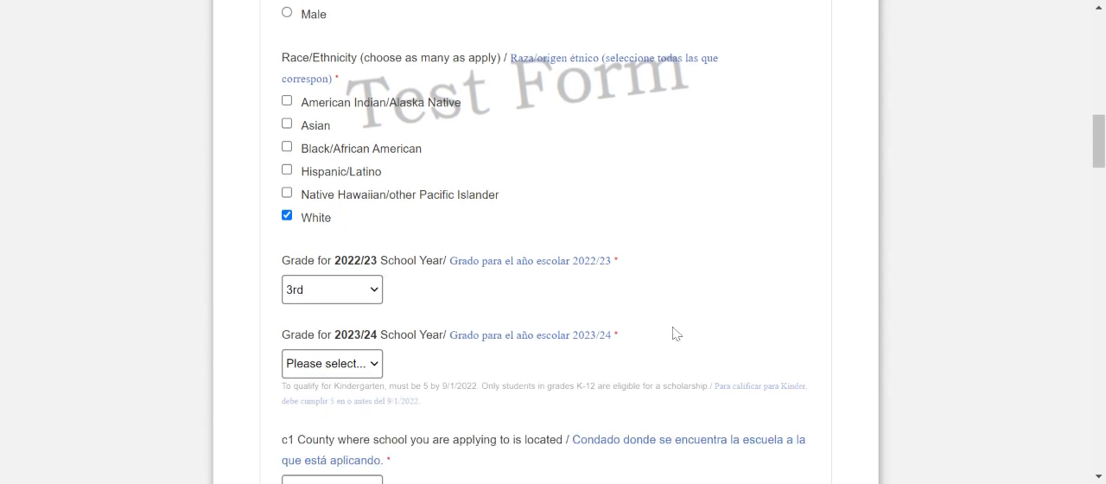
{"action": "left_click", "coordinate": [347, 356]}
{"action": "left_click", "coordinate": [354, 239]}
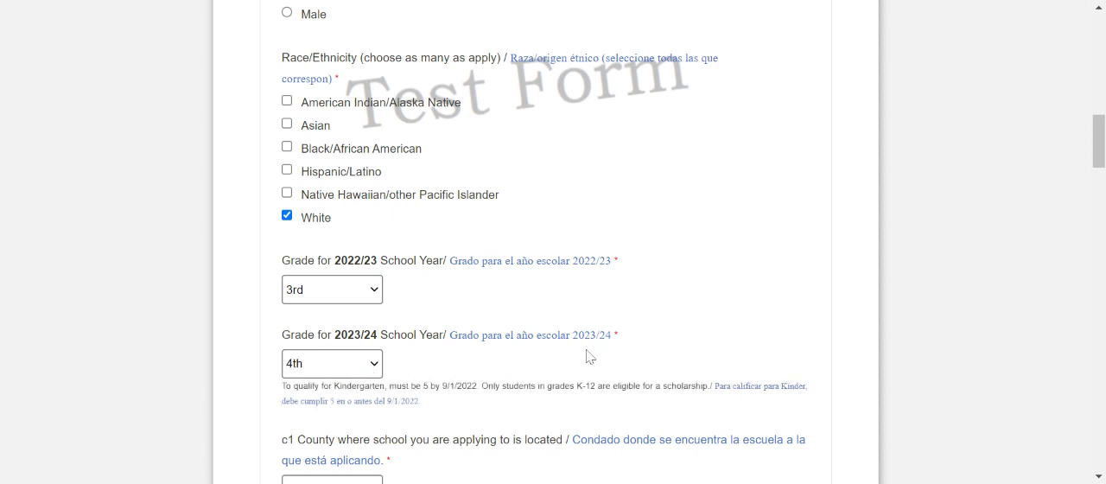
Select Cook as the county of Child #1's school and Academy of St. Benedict the African as the school.
{"action": "scroll", "coordinate": [592, 357], "scroll_direction": "down", "scroll_amount": 1}
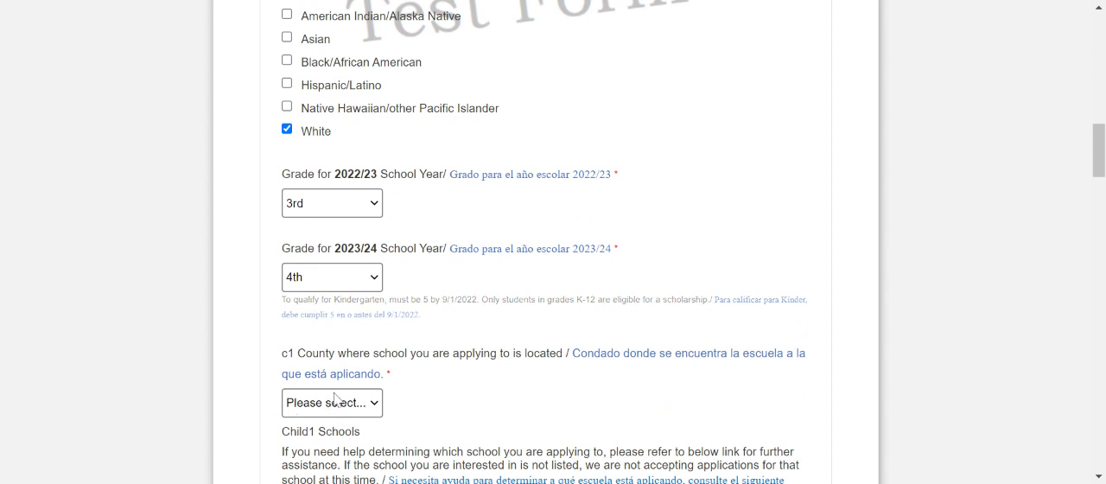
{"action": "left_click", "coordinate": [383, 258]}
{"action": "scroll", "coordinate": [459, 302], "scroll_direction": "down", "scroll_amount": 2}
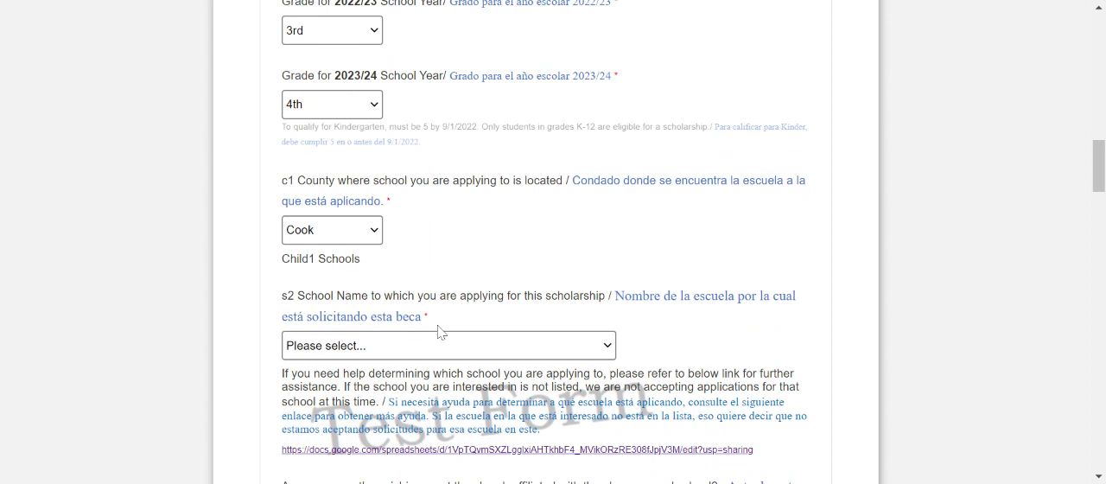
{"action": "left_click", "coordinate": [447, 85]}
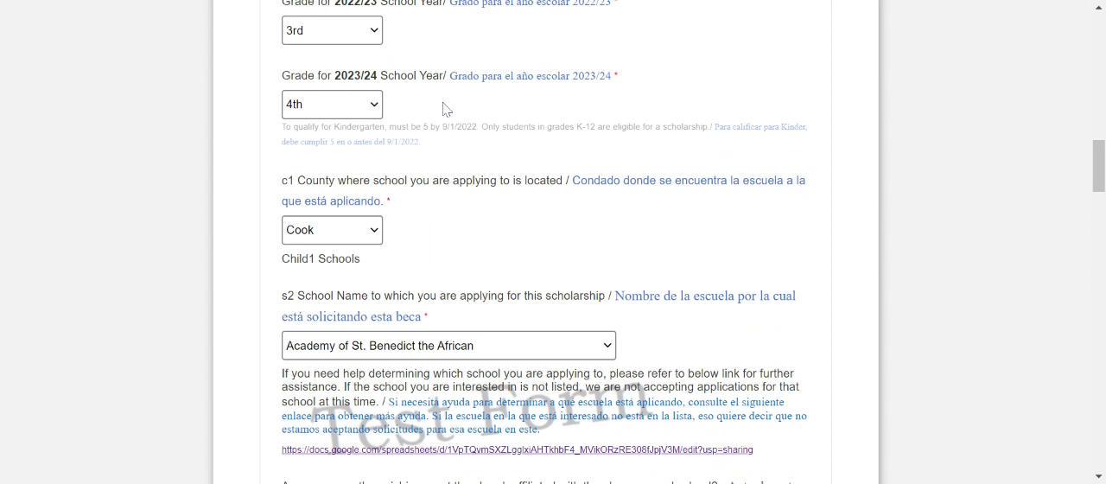
Answer Yes to being current parishioners at the church affiliated with Child #1's chosen school.
{"action": "scroll", "coordinate": [461, 188], "scroll_direction": "down", "scroll_amount": 1}
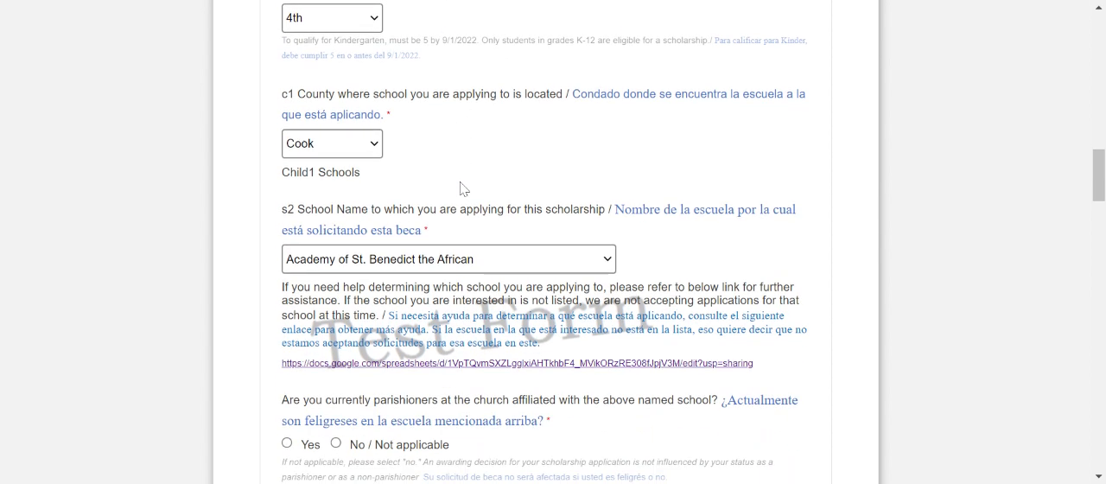
{"action": "scroll", "coordinate": [471, 208], "scroll_direction": "down", "scroll_amount": 1}
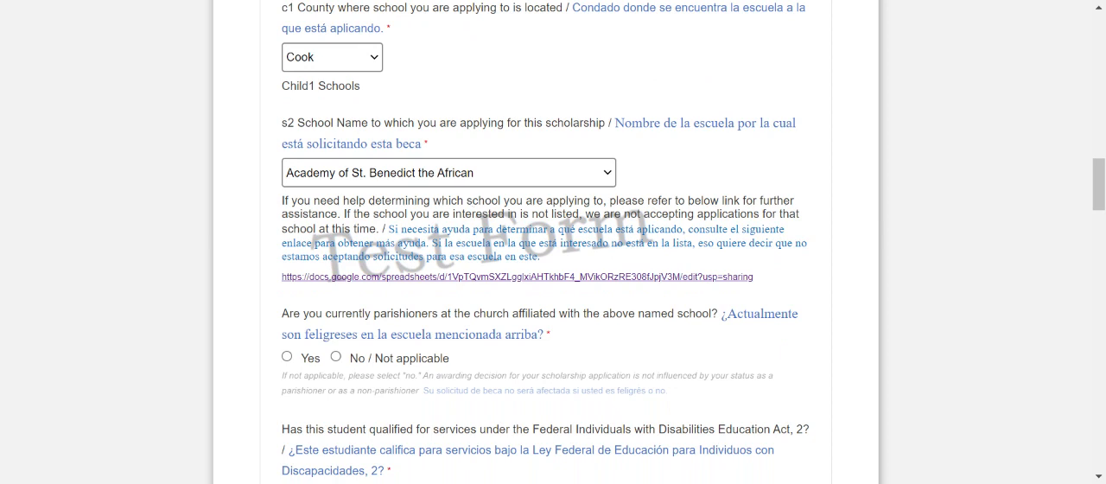
{"action": "left_click", "coordinate": [287, 357]}
Answer No to Child #1's questions about qualifying for disability services and being identified as an English learner.
{"action": "scroll", "coordinate": [509, 346], "scroll_direction": "down", "scroll_amount": 2}
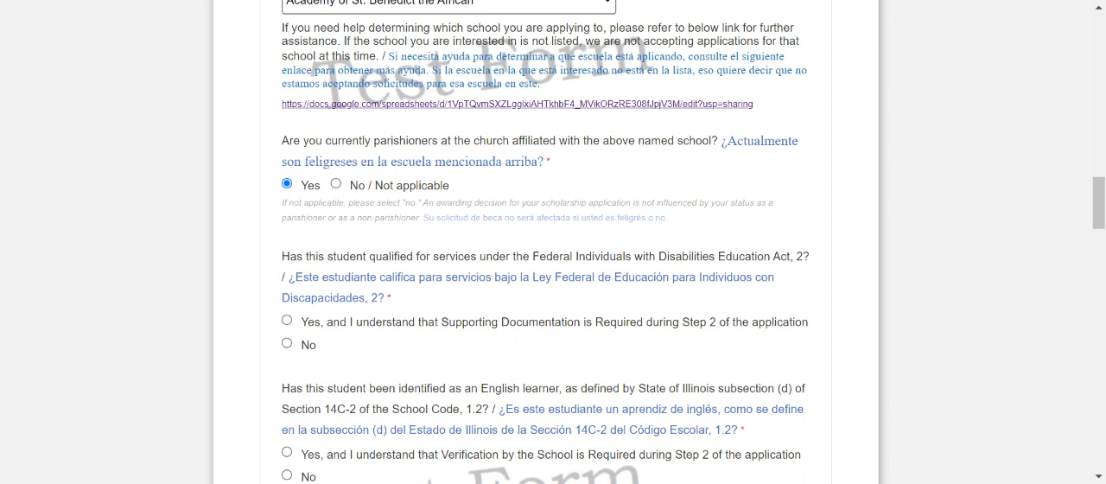
{"action": "left_click", "coordinate": [312, 346]}
{"action": "scroll", "coordinate": [482, 316], "scroll_direction": "down", "scroll_amount": 2}
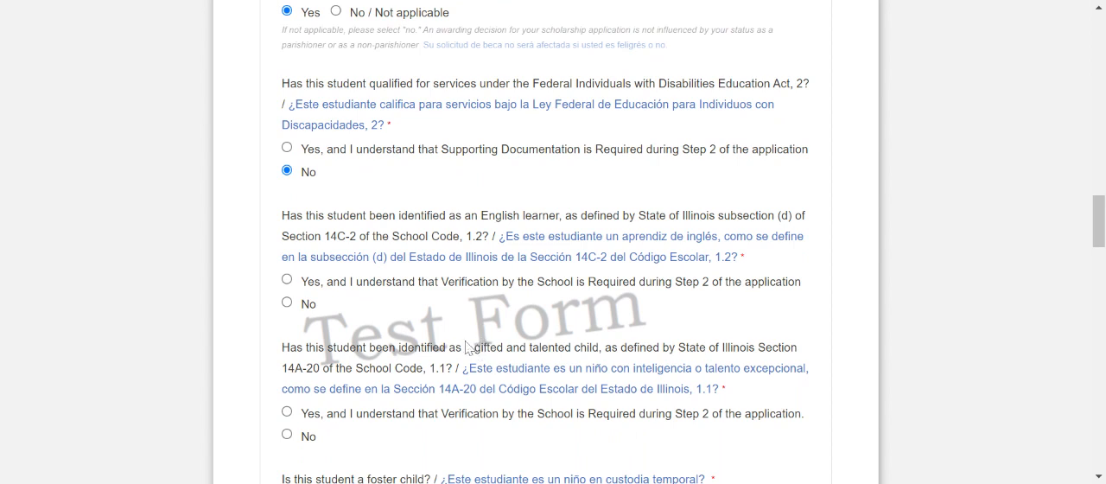
{"action": "left_click", "coordinate": [303, 308]}
{"action": "scroll", "coordinate": [398, 326], "scroll_direction": "down", "scroll_amount": 1}
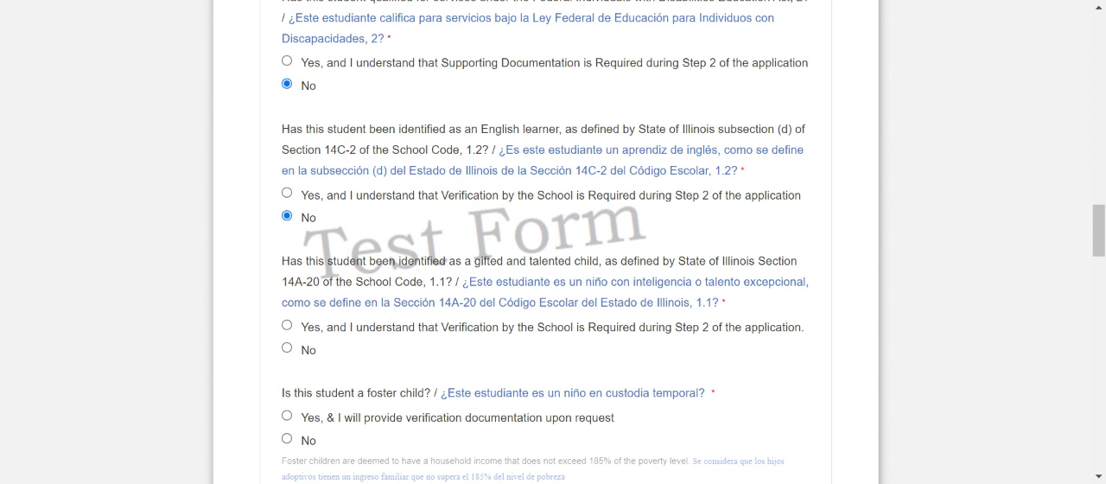
Answer No to Child #1's questions about being identified as gifted and talented and being a foster child.
{"action": "left_click", "coordinate": [304, 354]}
{"action": "left_click", "coordinate": [287, 439]}
{"action": "scroll", "coordinate": [432, 381], "scroll_direction": "down", "scroll_amount": 3}
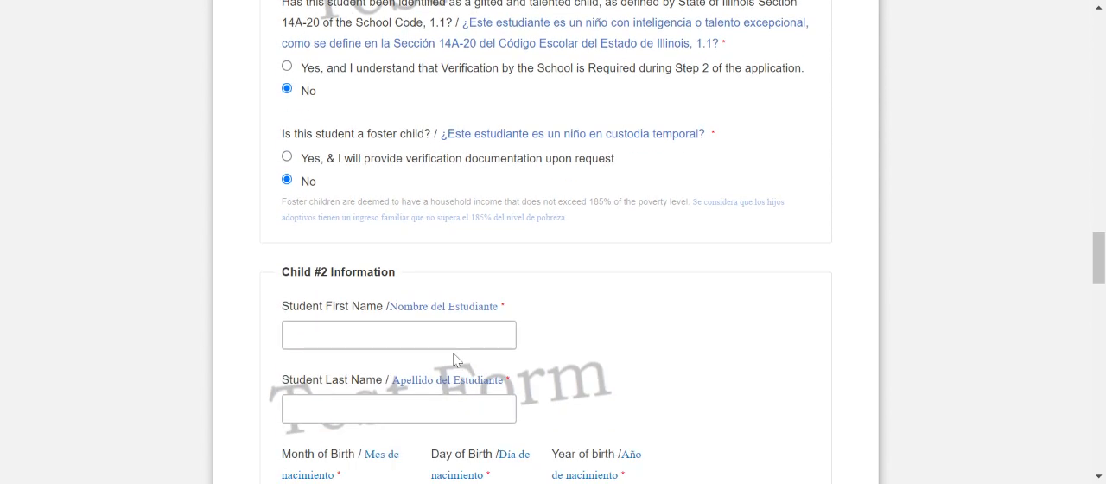
Enter the student's first name and last name in the Child #2 Information section.
{"action": "scroll", "coordinate": [585, 333], "scroll_direction": "down", "scroll_amount": 1}
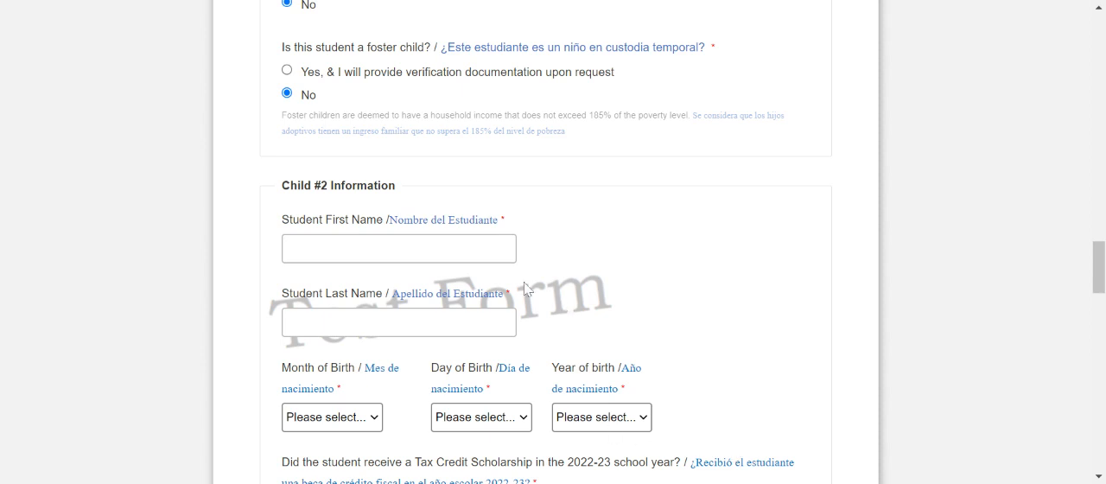
{"action": "left_click", "coordinate": [337, 221]}
{"action": "type", "text": "Stude"}
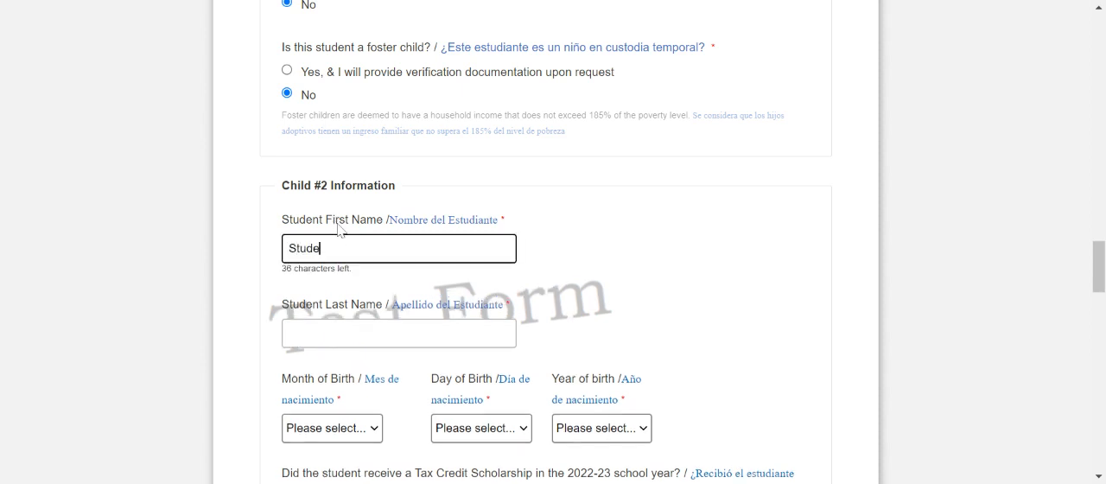
{"action": "type", "text": "nt 2"}
{"action": "key", "text": "Tab"}
{"action": "type", "text": "Test"}
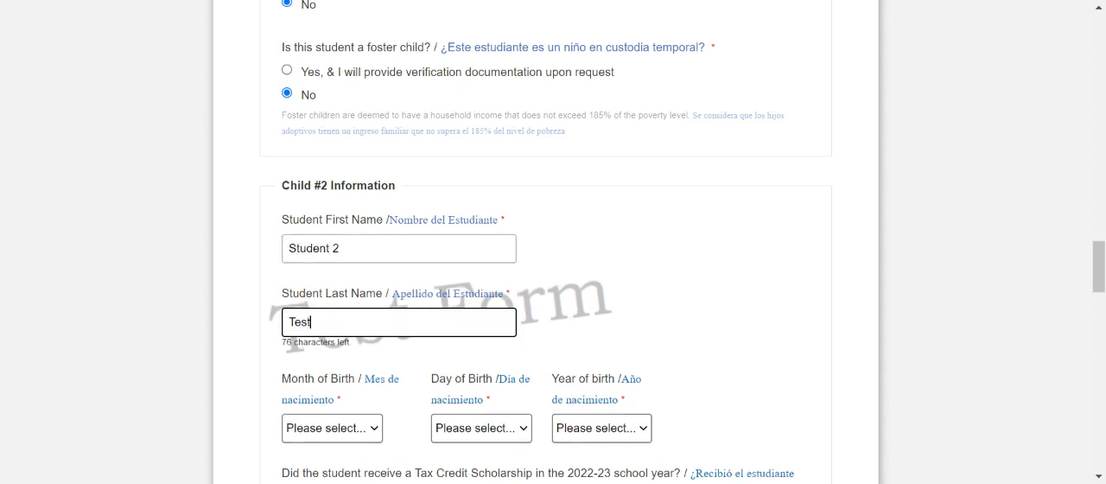
Select Child #2's month, day and year of birth.
{"action": "left_click", "coordinate": [339, 435]}
{"action": "key", "text": "2"}
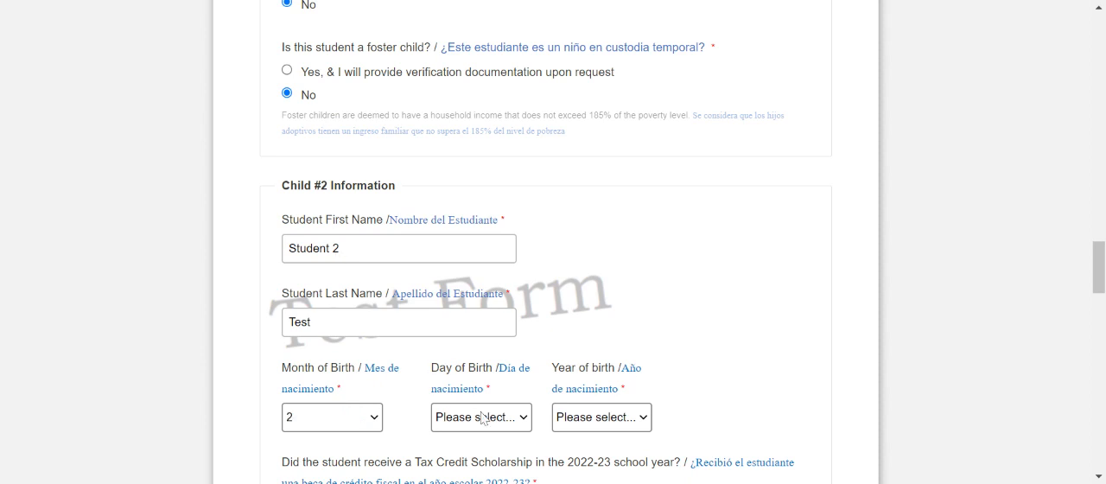
{"action": "left_click", "coordinate": [460, 158]}
{"action": "left_click", "coordinate": [590, 416]}
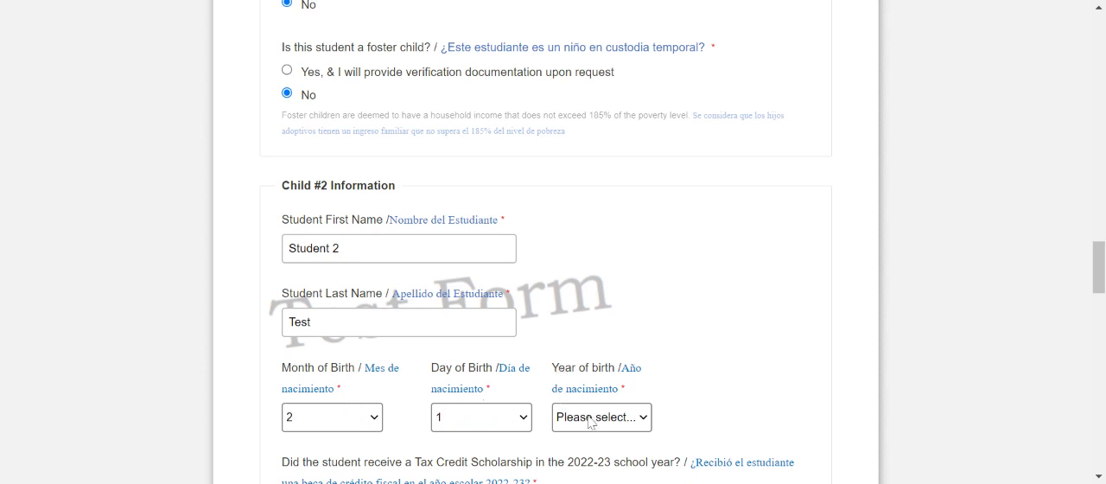
{"action": "left_click", "coordinate": [590, 378]}
Answer No to Child #2's student and sibling 2022-23 Tax Credit Scholarship questions, and set the gender to Male.
{"action": "scroll", "coordinate": [591, 381], "scroll_direction": "down", "scroll_amount": 2}
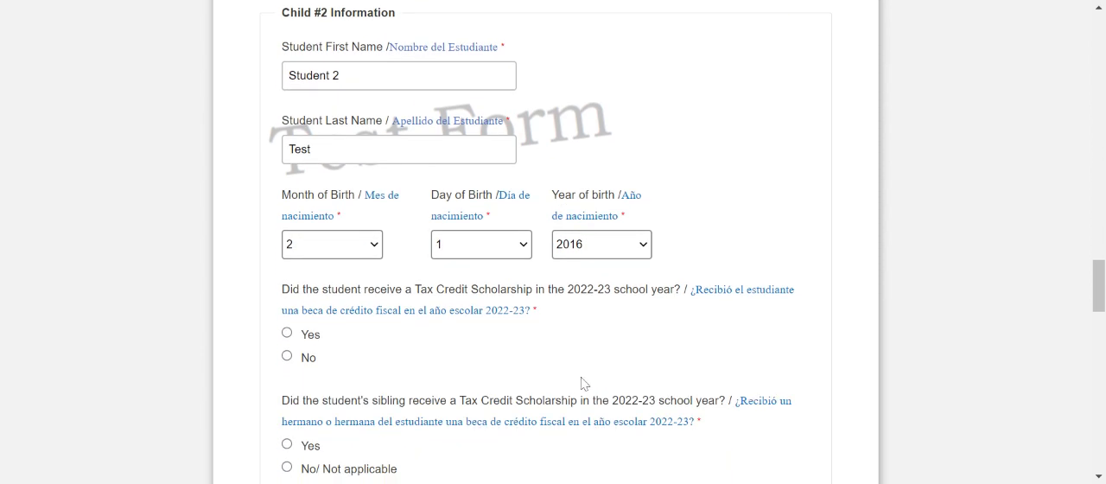
{"action": "left_click", "coordinate": [311, 358]}
{"action": "left_click", "coordinate": [317, 471]}
{"action": "scroll", "coordinate": [482, 411], "scroll_direction": "down", "scroll_amount": 3}
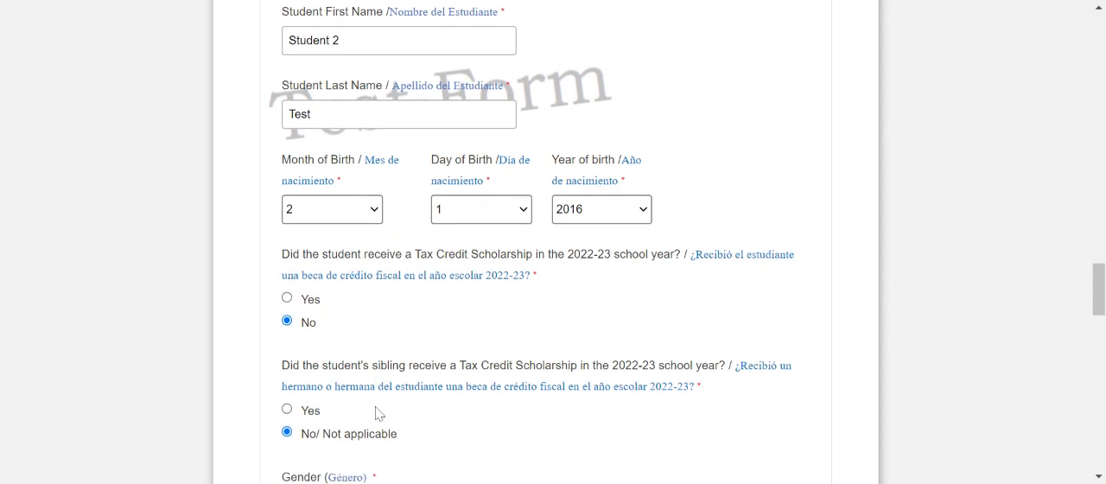
{"action": "left_click", "coordinate": [312, 301]}
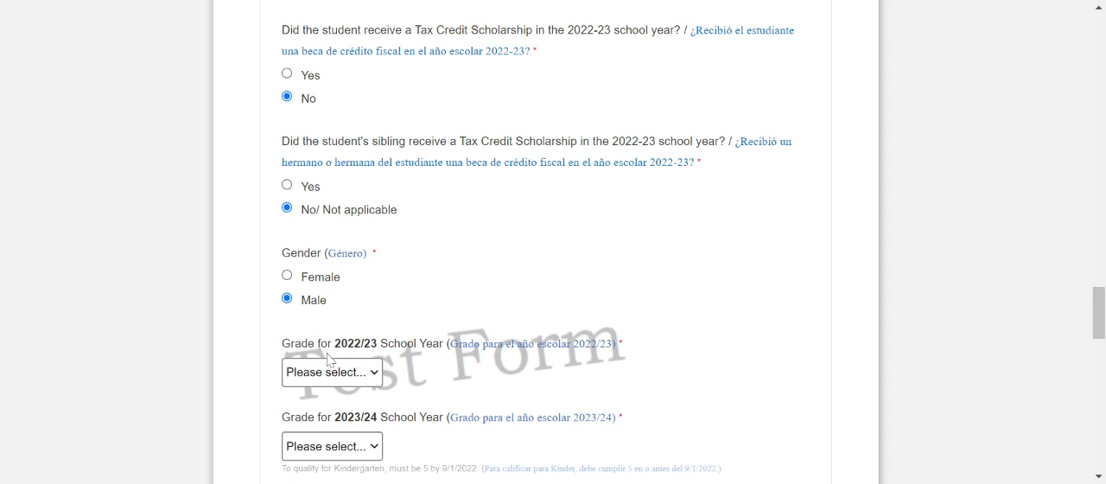
Set Child #2's grade to K for 2022/23 and 1st for 2023/24, and mark the race/ethnicity as White.
{"action": "left_click", "coordinate": [327, 352]}
{"action": "left_click", "coordinate": [320, 450]}
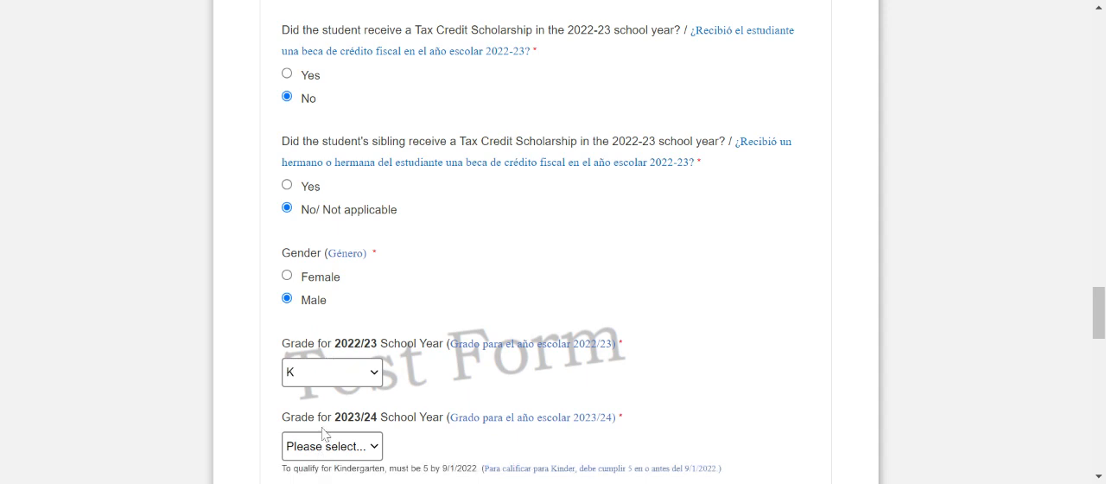
{"action": "left_click", "coordinate": [322, 435]}
{"action": "scroll", "coordinate": [322, 435], "scroll_direction": "down", "scroll_amount": 3}
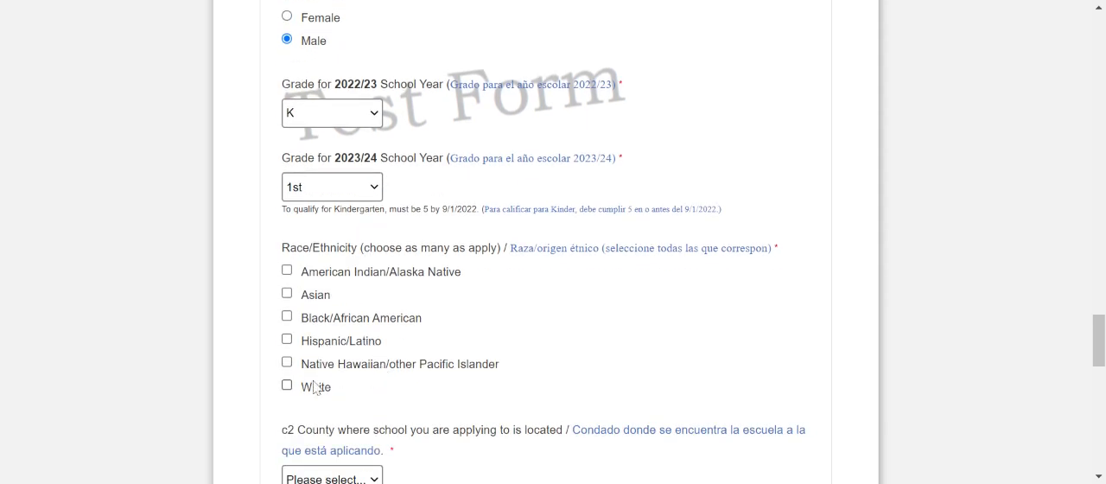
{"action": "left_click", "coordinate": [318, 388]}
Select Cook as the county of Child #2's school and Academy of St. Benedict the African as the school.
{"action": "scroll", "coordinate": [335, 389], "scroll_direction": "down", "scroll_amount": 2}
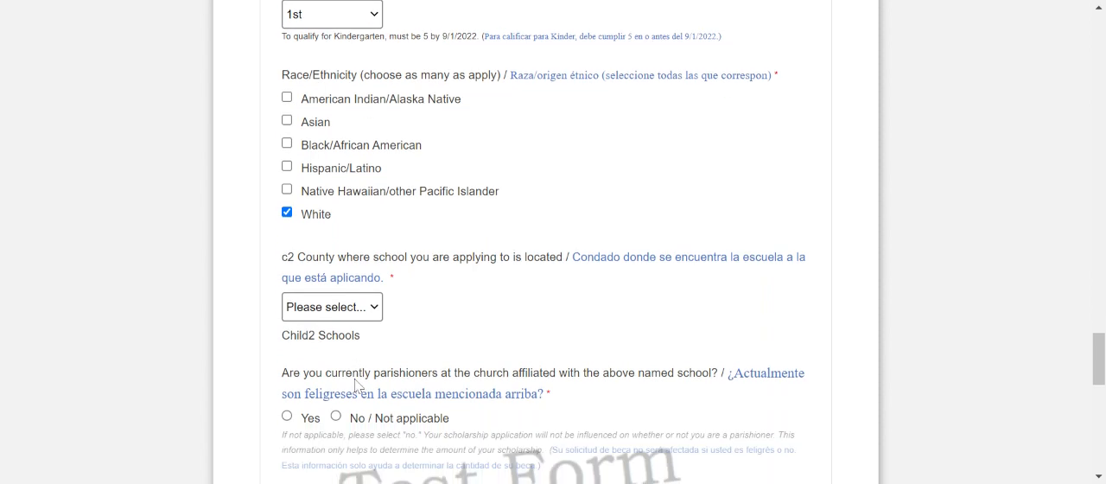
{"action": "left_click", "coordinate": [332, 292]}
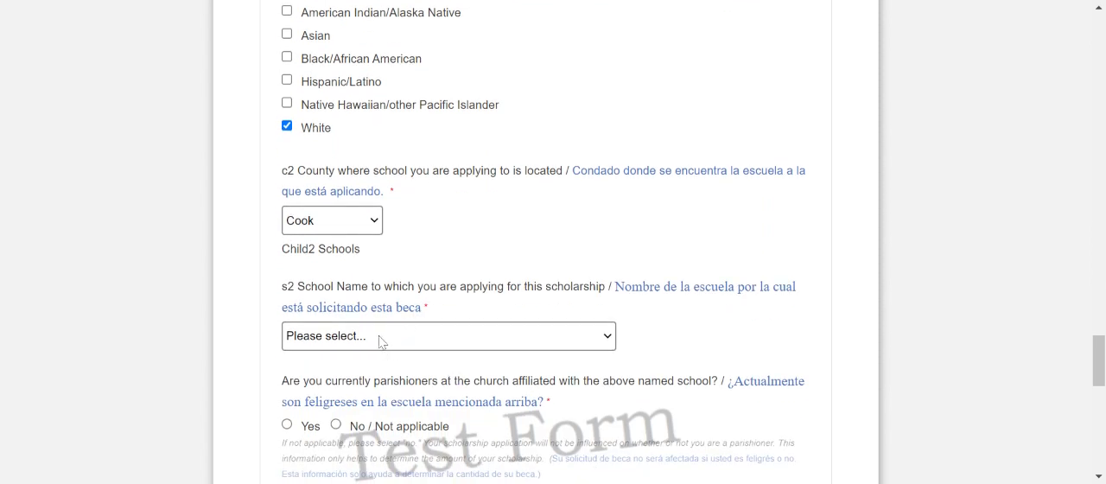
{"action": "left_click", "coordinate": [389, 335]}
{"action": "left_click", "coordinate": [383, 87]}
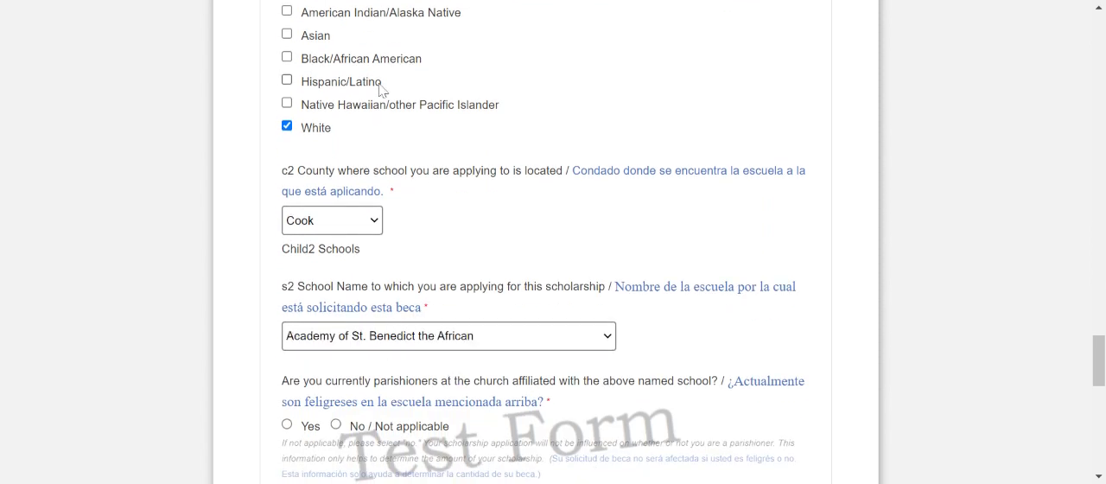
Answer Yes to Child #2's parishioner question and No to the disability services and English learner questions.
{"action": "scroll", "coordinate": [285, 260], "scroll_direction": "down", "scroll_amount": 2}
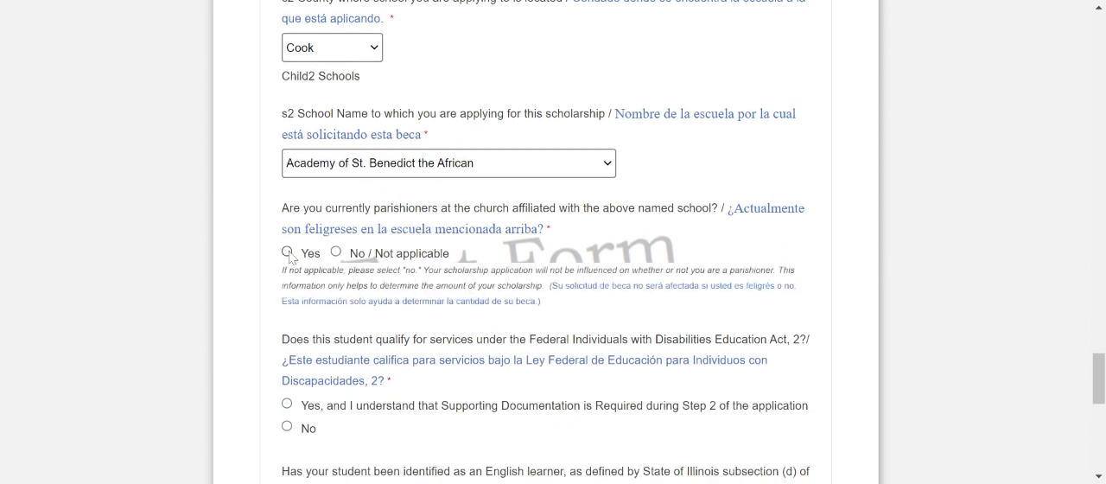
{"action": "left_click", "coordinate": [287, 251]}
{"action": "scroll", "coordinate": [315, 338], "scroll_direction": "down", "scroll_amount": 2}
{"action": "left_click", "coordinate": [288, 254]}
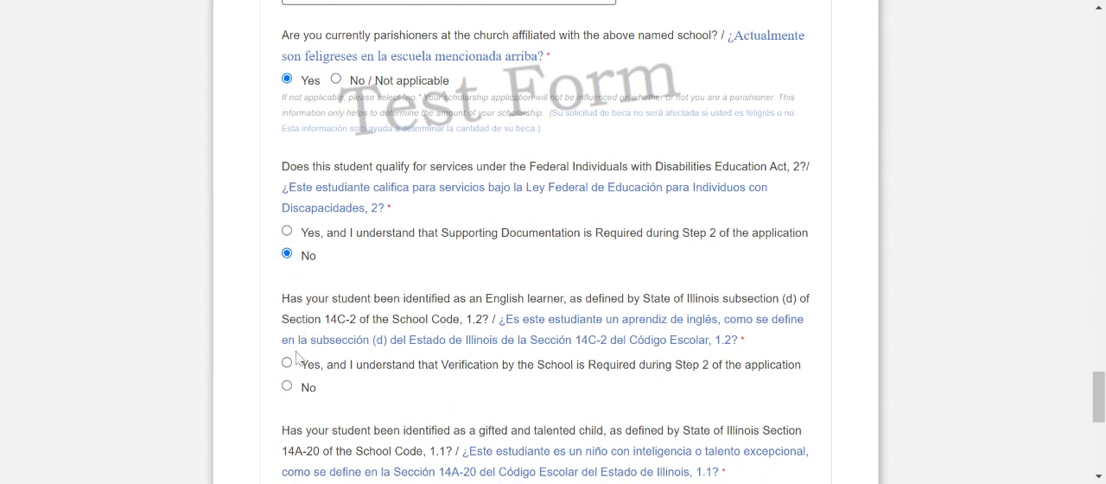
{"action": "left_click", "coordinate": [287, 386]}
Answer No to Child #2's gifted and talented and foster child questions, and continue to the Comments & Certification page.
{"action": "scroll", "coordinate": [303, 378], "scroll_direction": "down", "scroll_amount": 4}
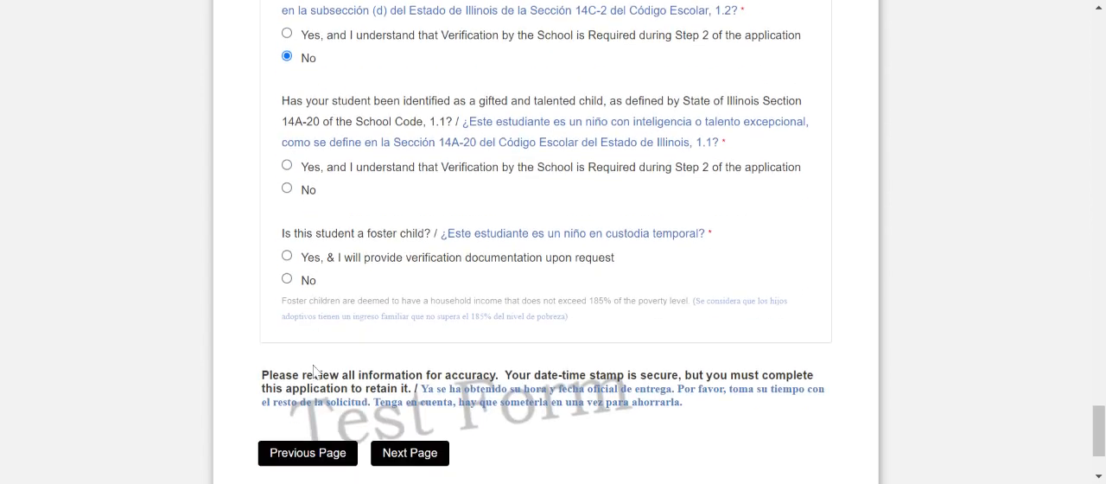
{"action": "left_click", "coordinate": [286, 173]}
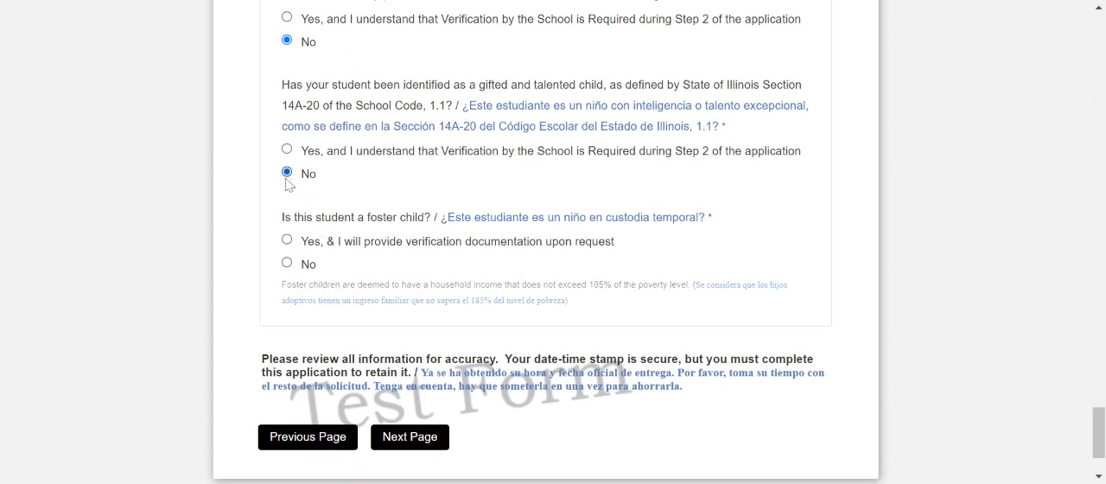
{"action": "left_click", "coordinate": [287, 263]}
{"action": "left_click", "coordinate": [409, 438]}
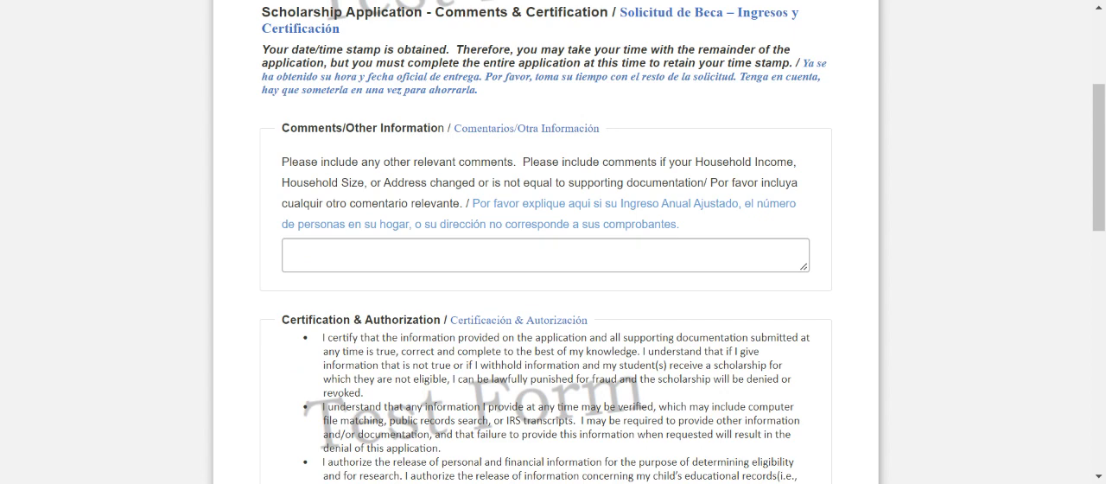
Attest to the certification with the parent or guardian's first and last name, leaving the comments blank, and submit the application.
{"action": "left_click", "coordinate": [385, 255]}
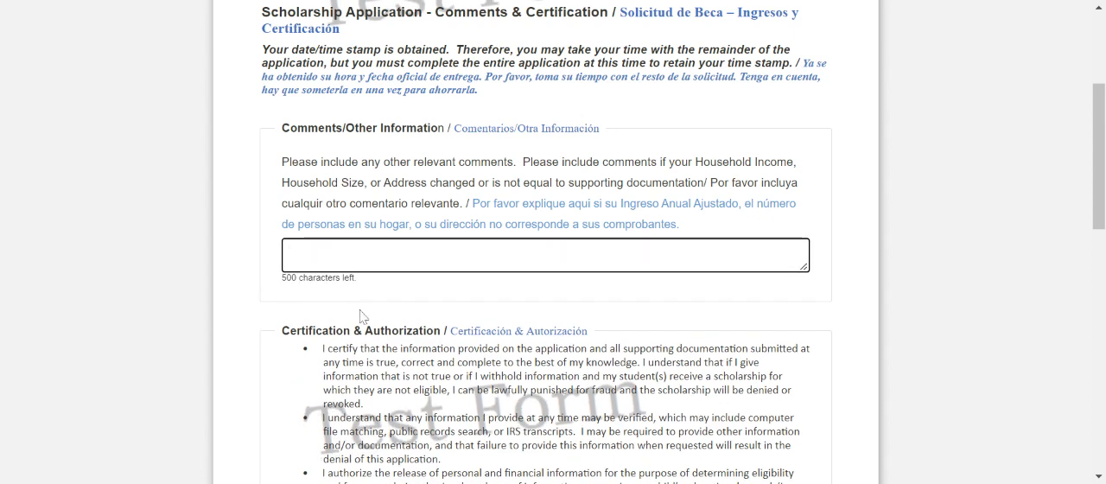
{"action": "scroll", "coordinate": [363, 316], "scroll_direction": "down", "scroll_amount": 2}
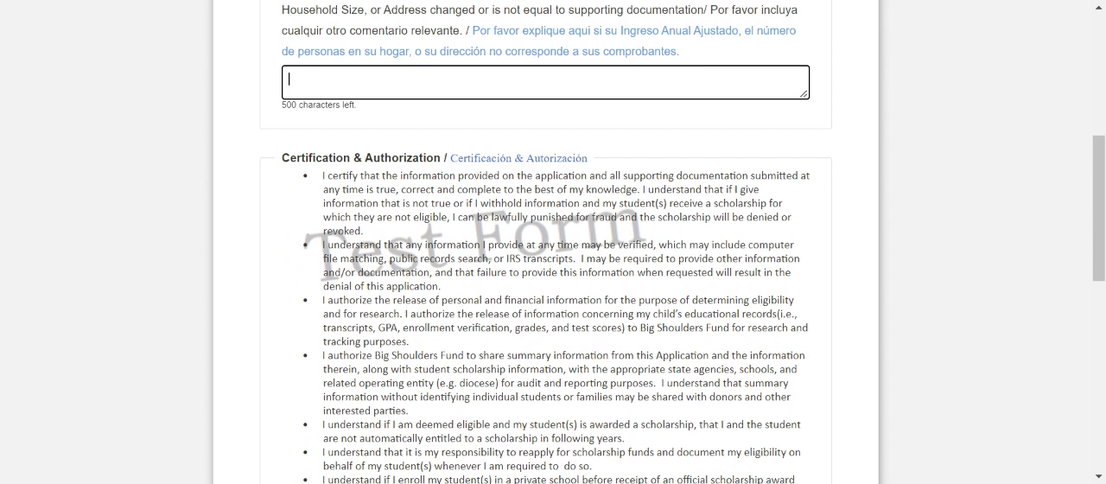
{"action": "scroll", "coordinate": [286, 243], "scroll_direction": "down", "scroll_amount": 1}
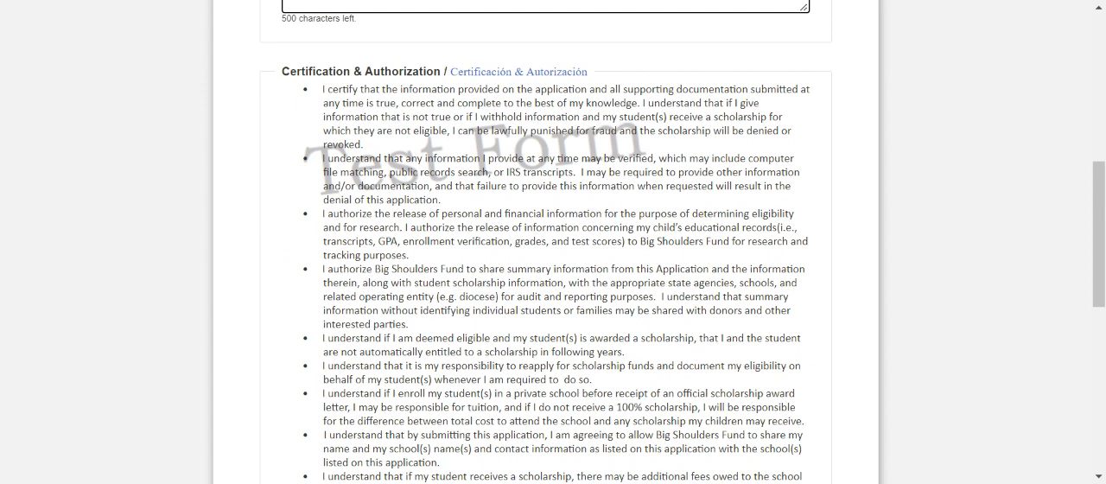
{"action": "scroll", "coordinate": [553, 259], "scroll_direction": "down", "scroll_amount": 2}
{"action": "scroll", "coordinate": [553, 259], "scroll_direction": "down", "scroll_amount": 2}
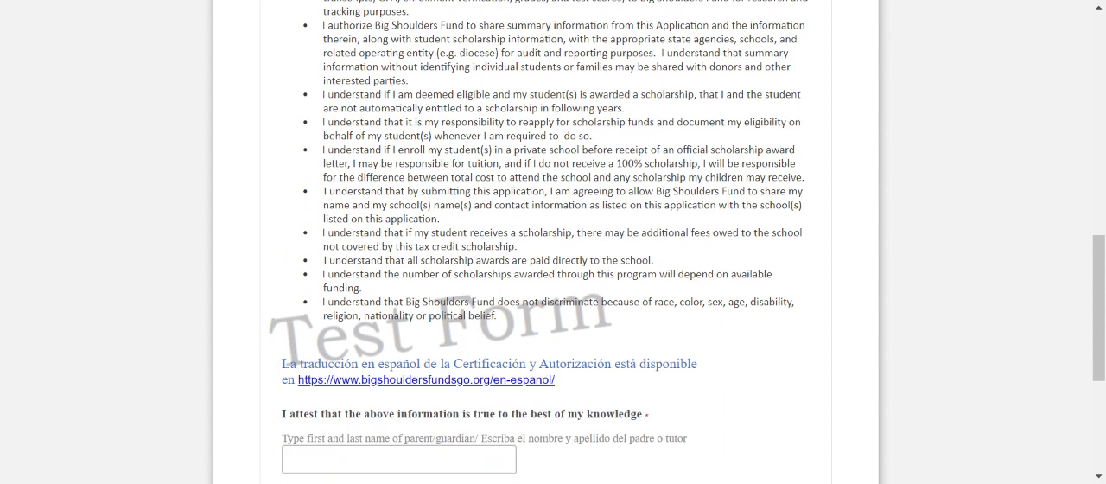
{"action": "left_click", "coordinate": [375, 357]}
{"action": "type", "text": "Test Parent"}
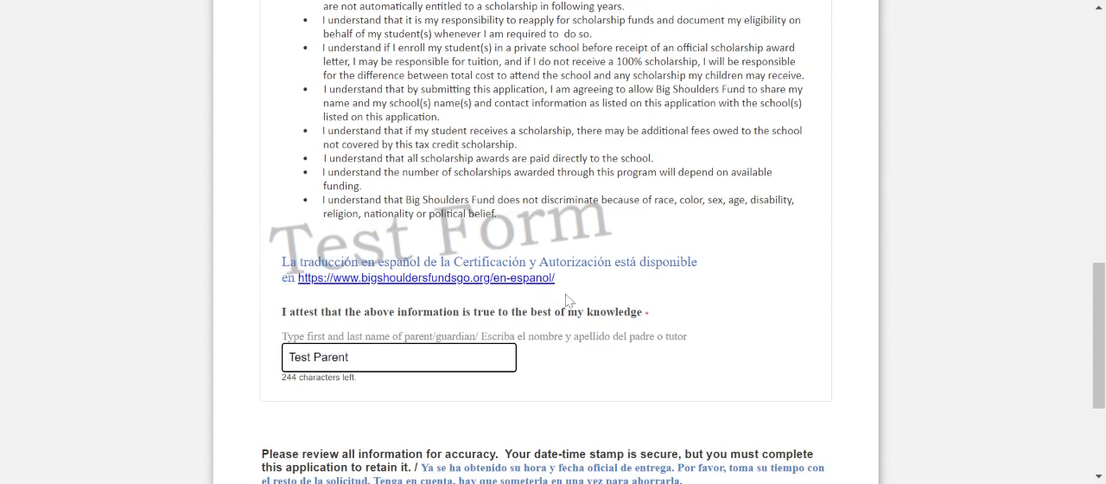
{"action": "scroll", "coordinate": [571, 302], "scroll_direction": "down", "scroll_amount": 2}
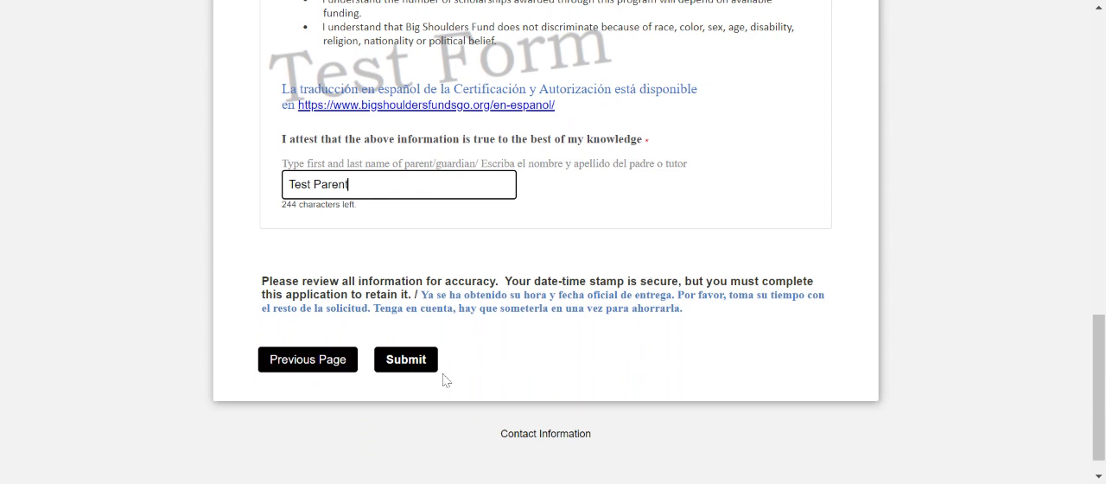
{"action": "left_click", "coordinate": [399, 367]}
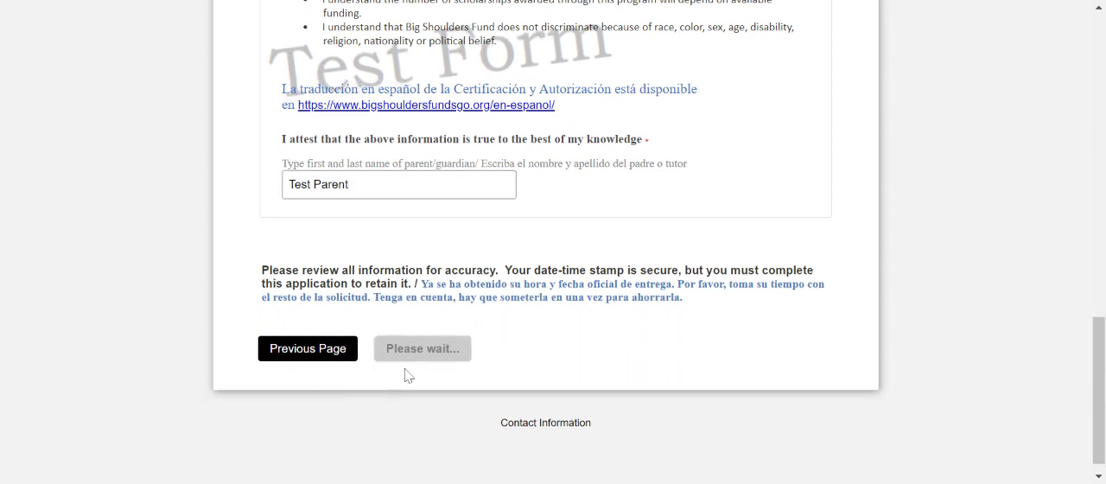